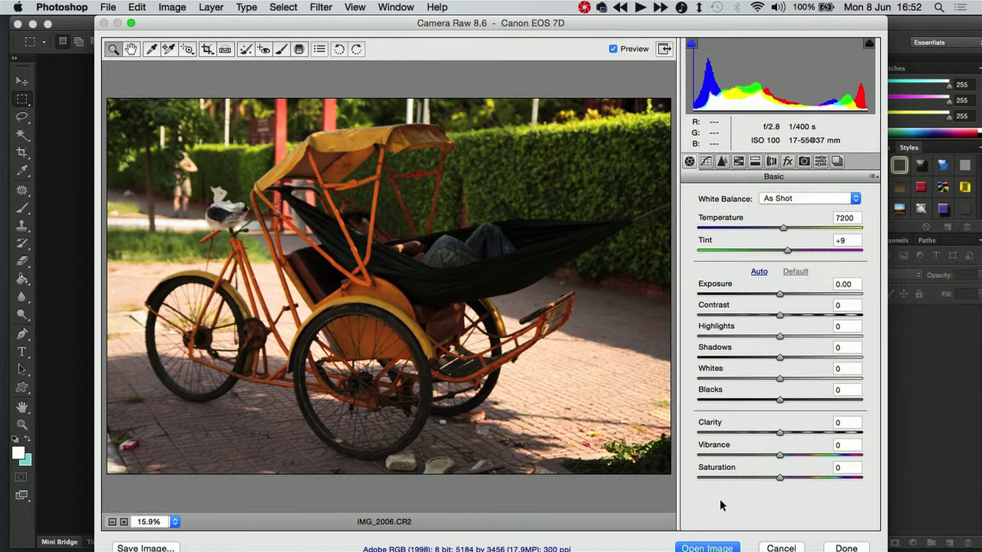
Open the raw rickshaw photo for editing and display the Actions list with the Default Actions set collapsed.
click(708, 548)
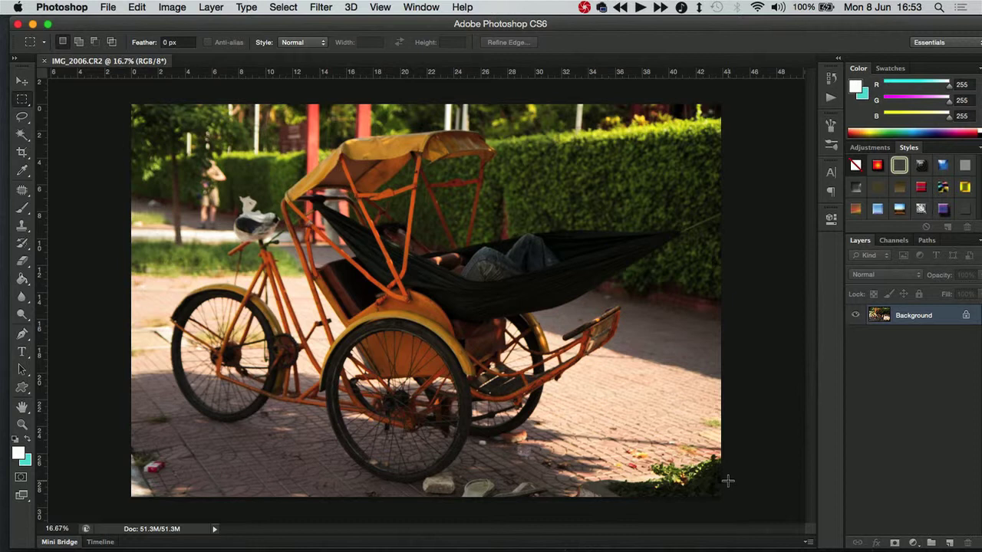
click(831, 78)
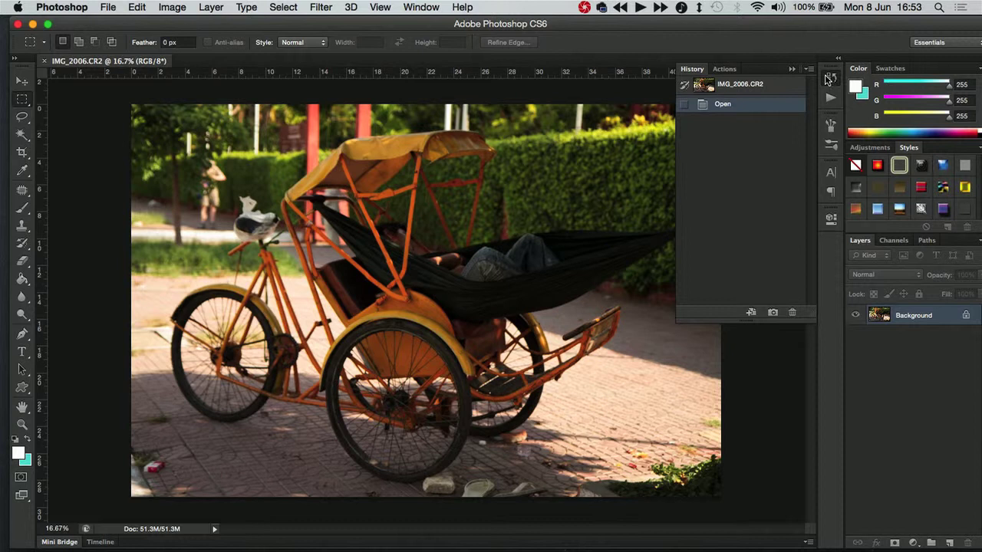
click(725, 71)
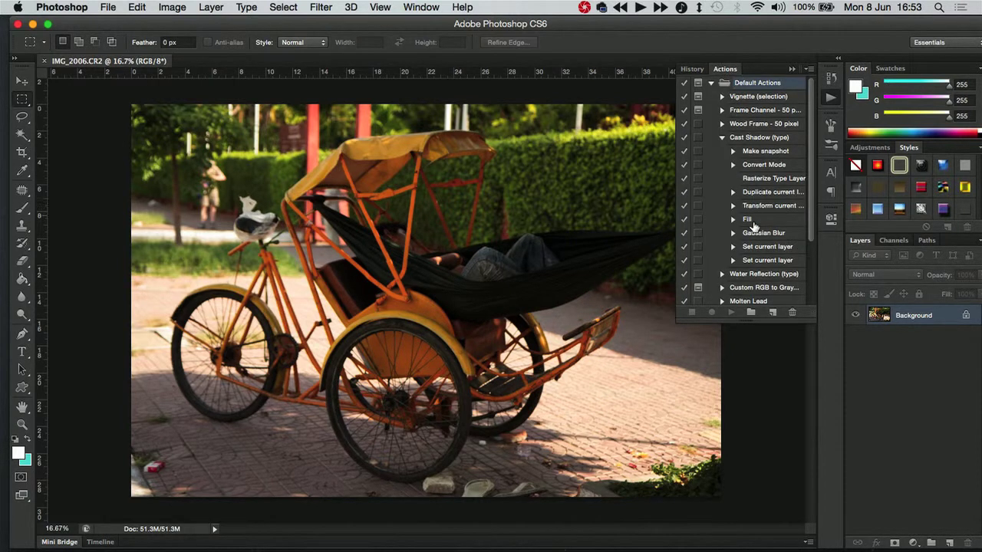
click(710, 83)
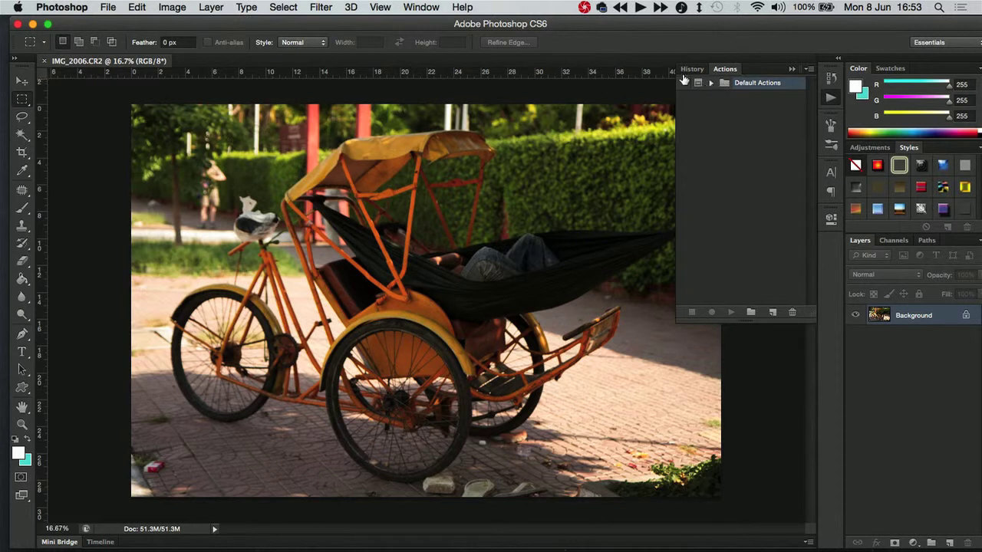
click(418, 7)
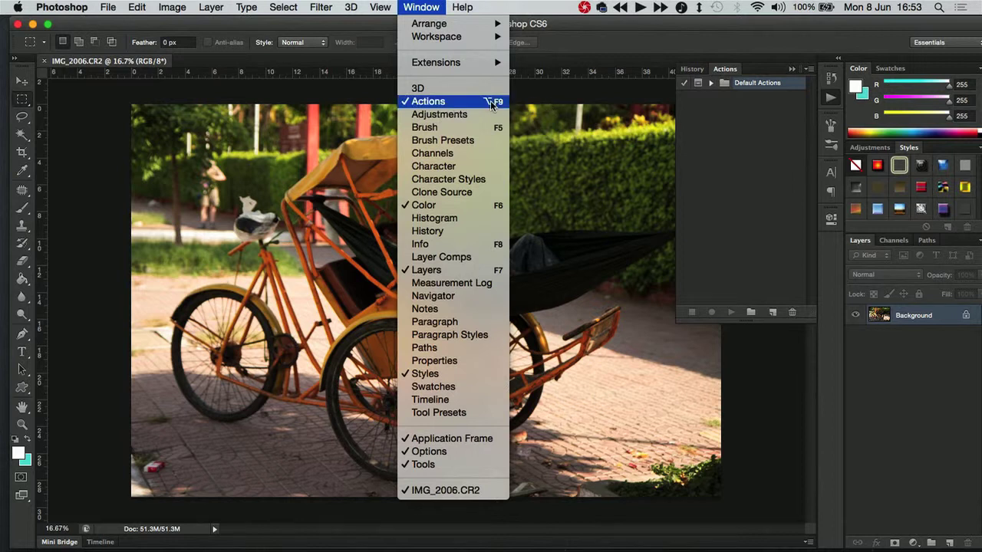
click(712, 132)
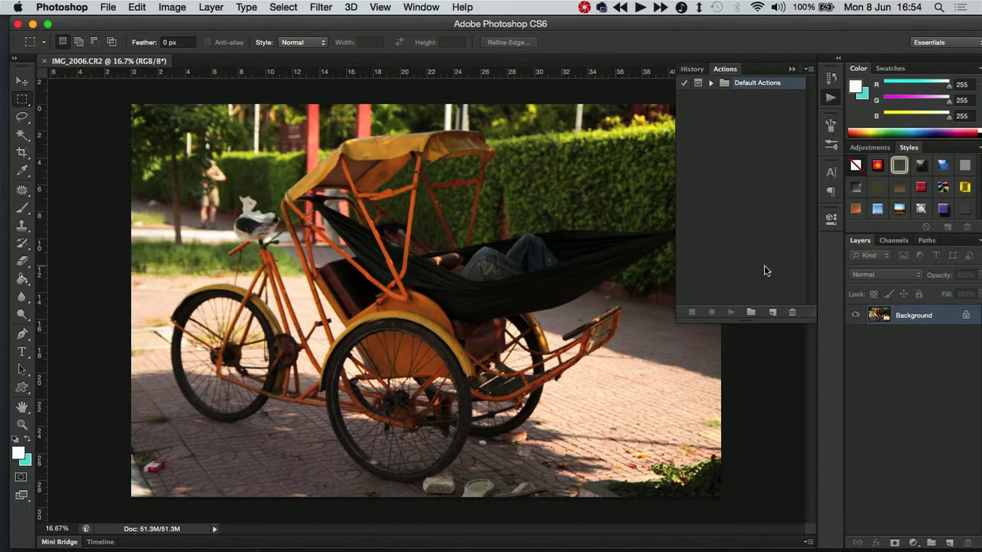
Create a new action set named NEW SET 1.
click(751, 314)
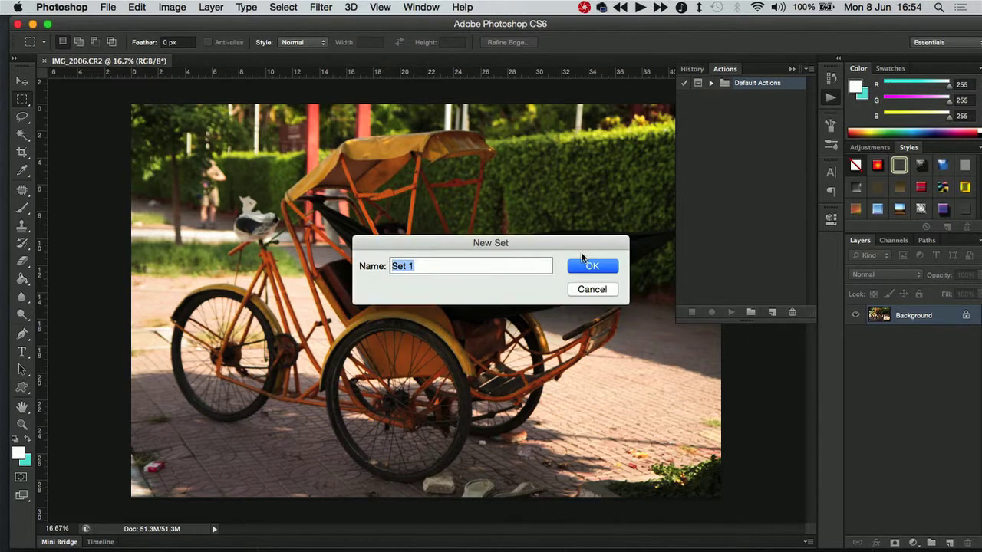
text(NEW SET 1)
key(Return)
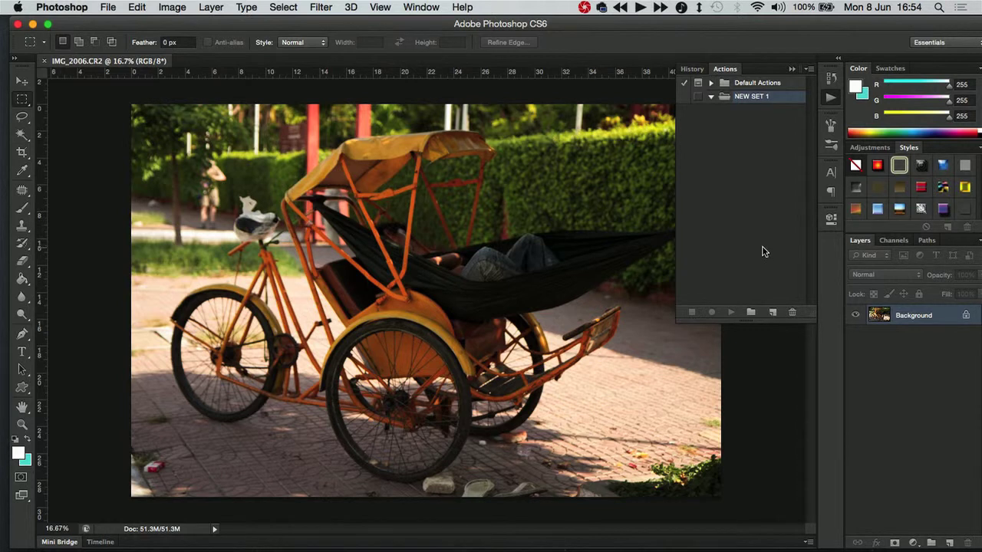
Start recording a new action named Action Resize Land in NEW SET 1, and collapse the Actions list.
click(773, 313)
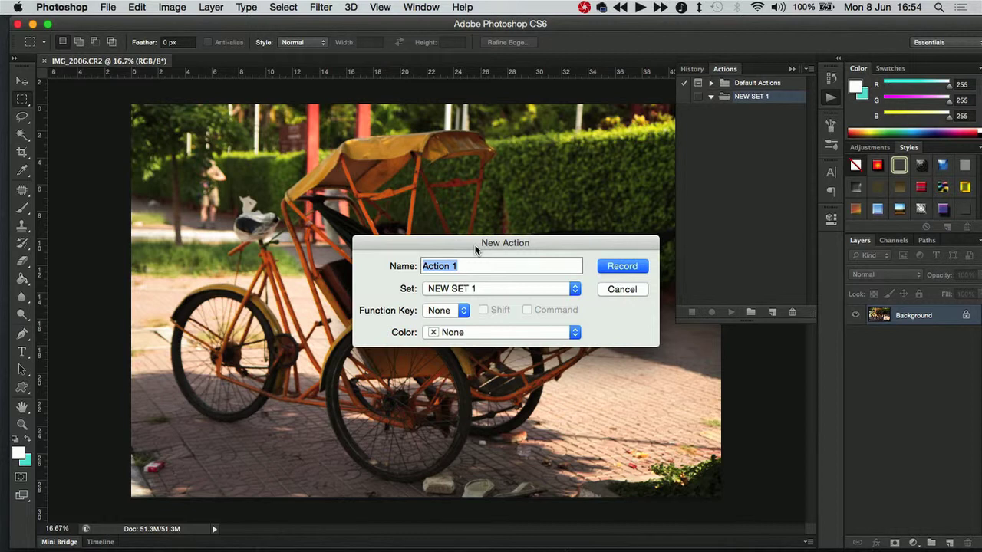
key(Right)
text(Reis)
key(BackSpace)
key(BackSpace)
text(size LAnd)
key(BackSpace)
key(BackSpace)
key(BackSpace)
text(and)
key(Return)
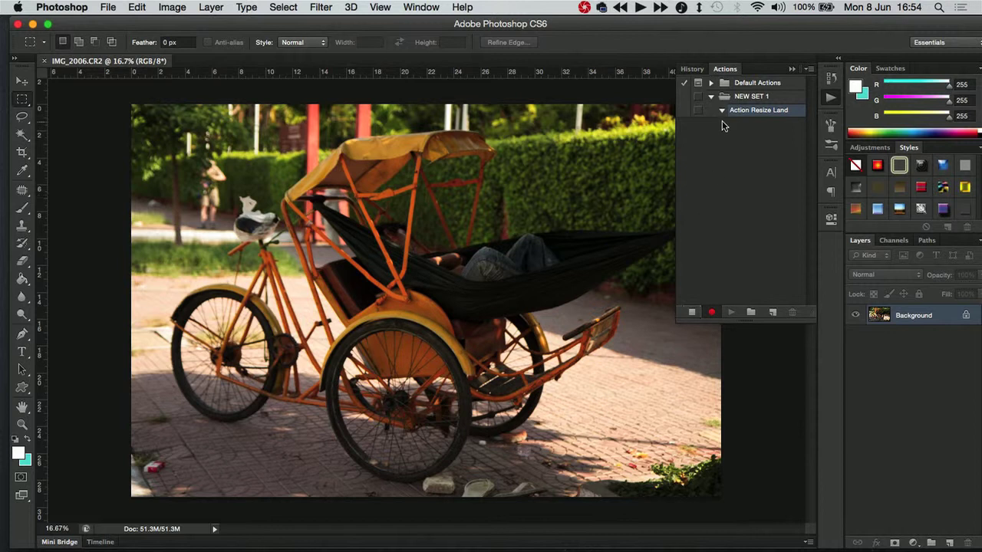
click(793, 71)
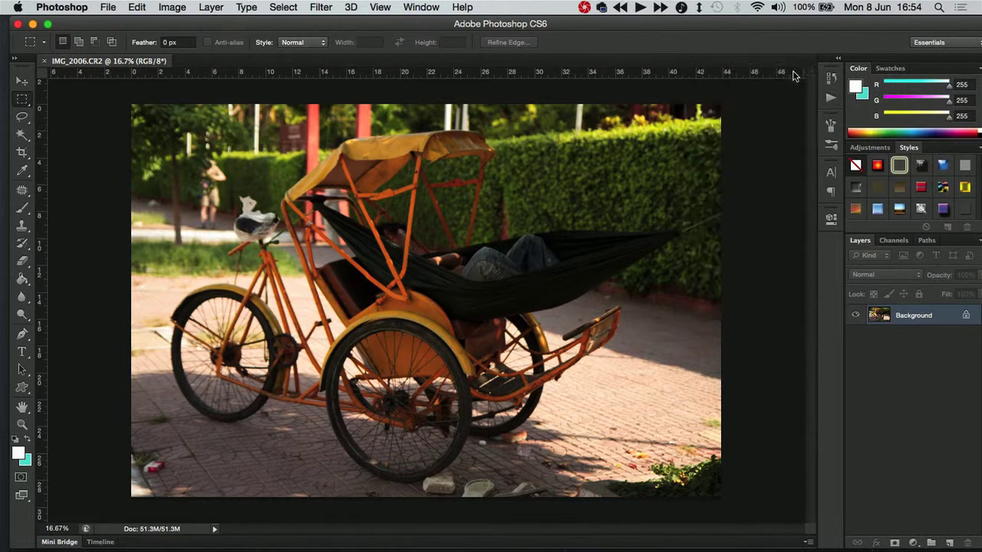
Resize the image to a width of 1000 pixels with proportions constrained.
click(176, 7)
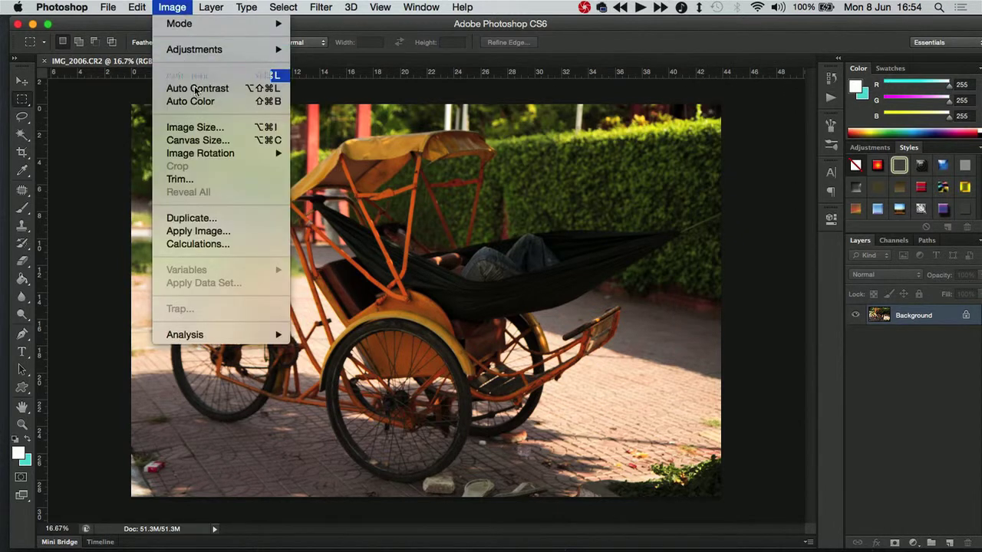
click(199, 127)
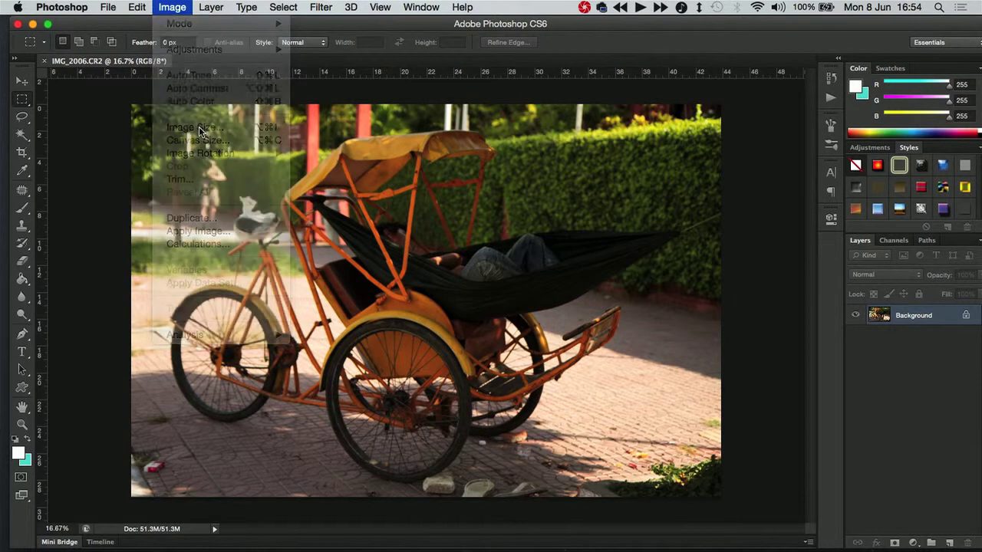
text(1000)
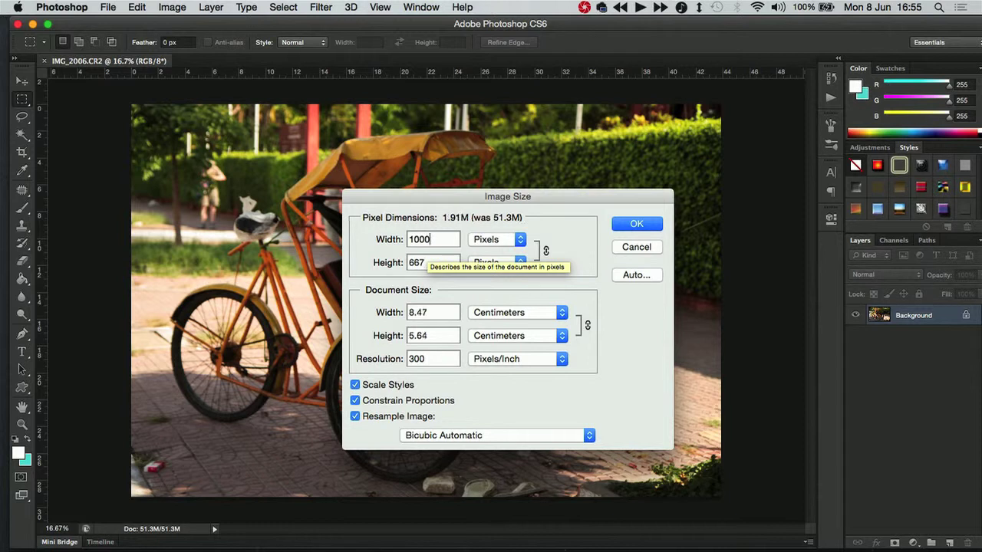
click(634, 225)
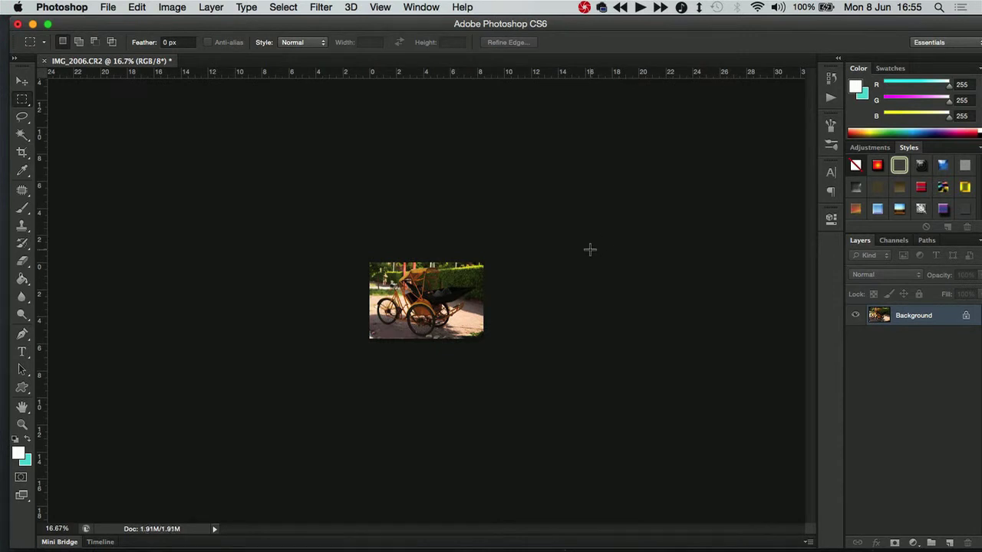
key(super+1)
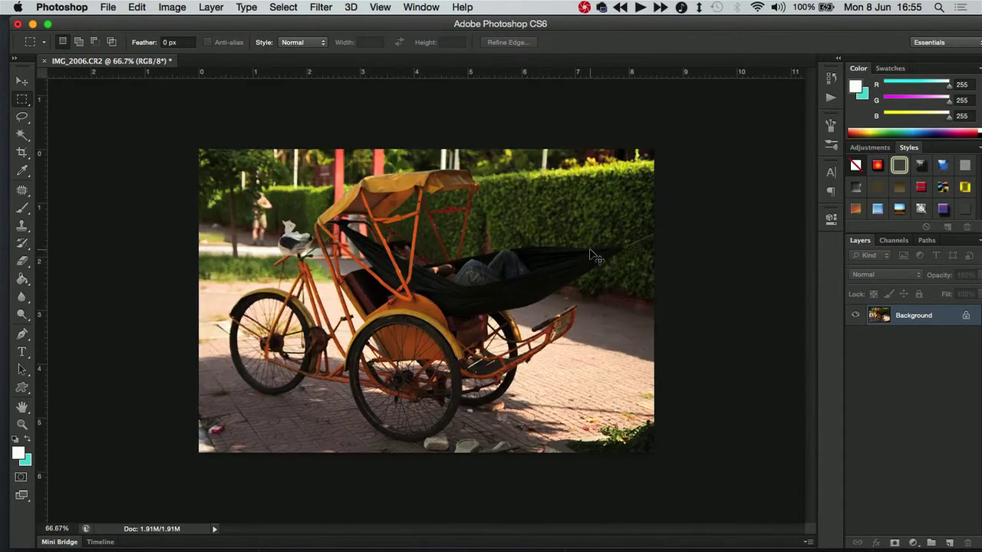
key(super+0)
Place the logo file Icon - White.ai from the Logo folder into the photo, cropped to its bounding box.
click(106, 8)
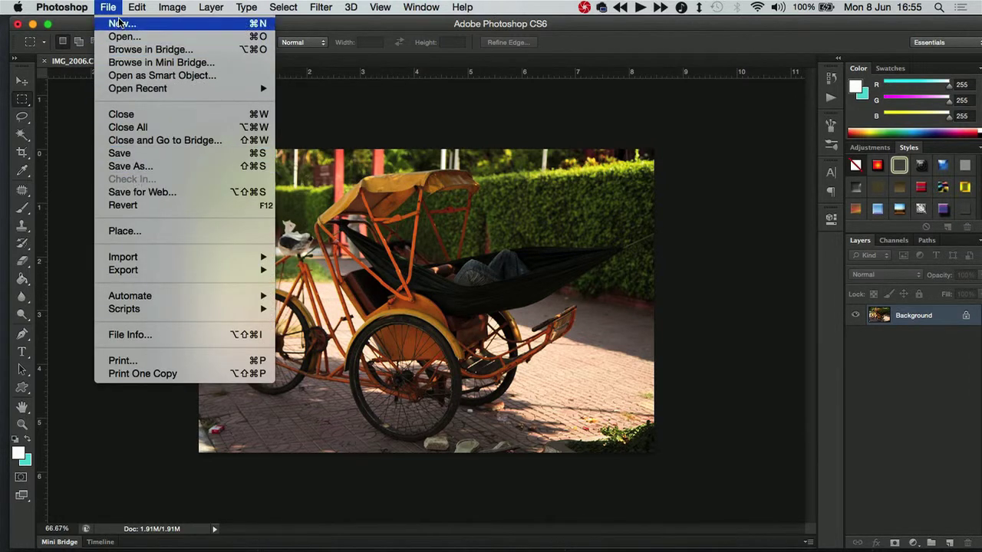
click(135, 239)
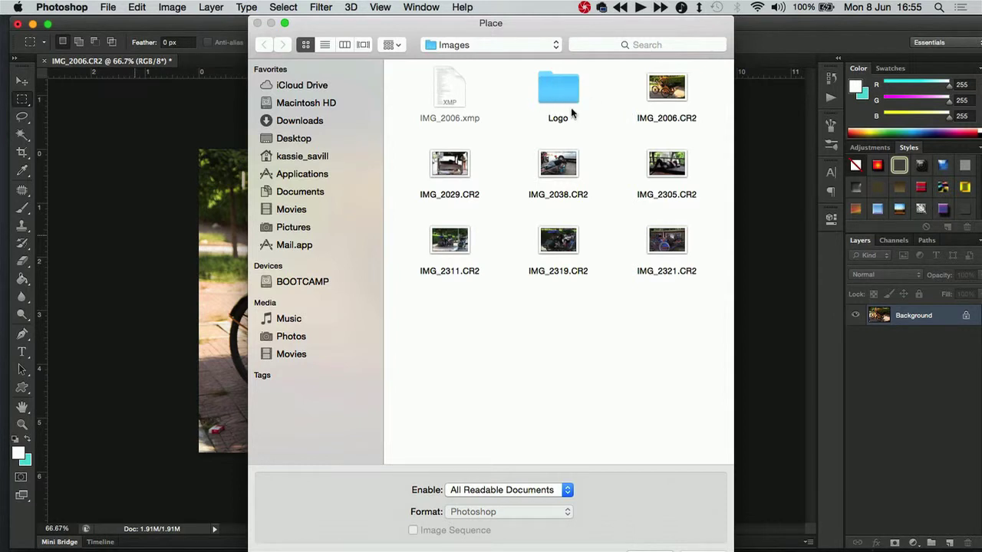
double_click(562, 92)
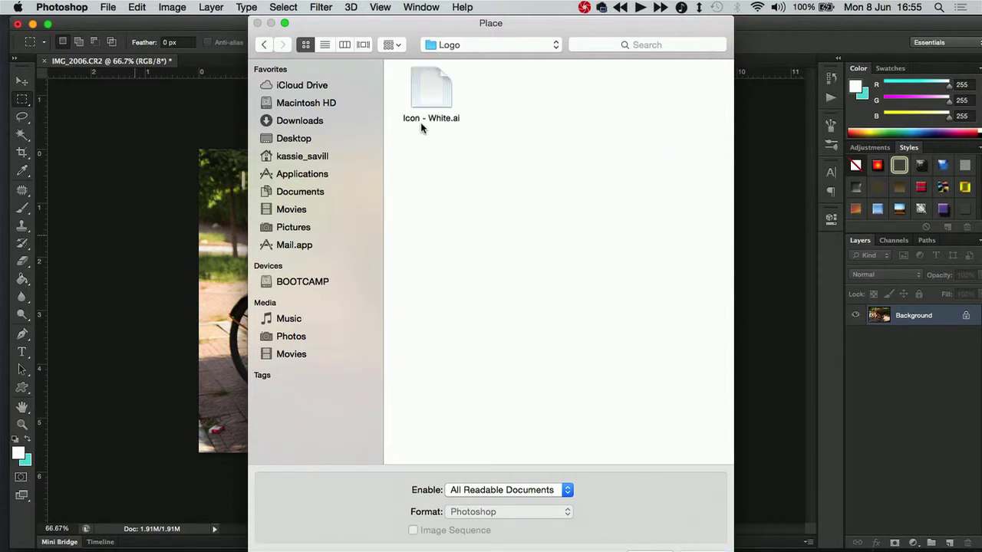
click(428, 116)
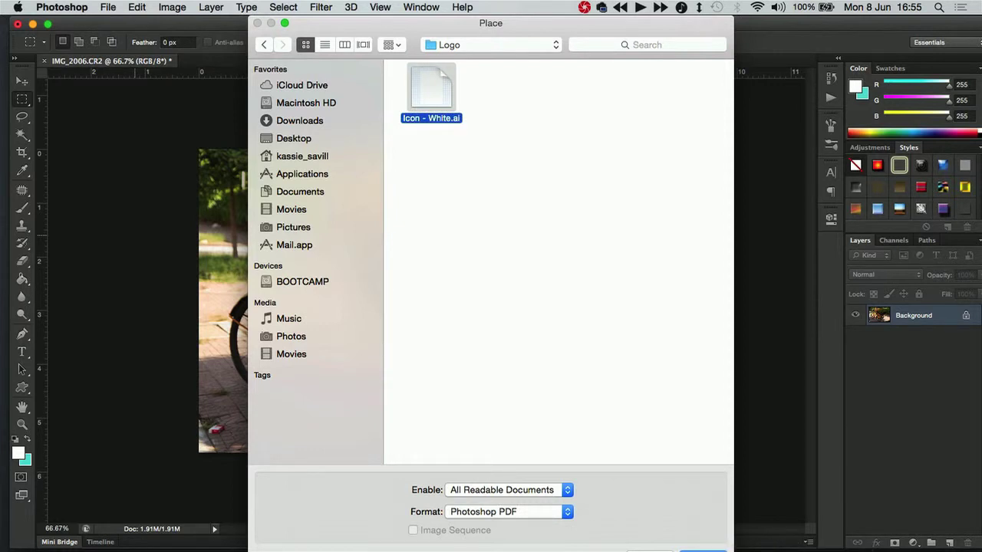
click(702, 551)
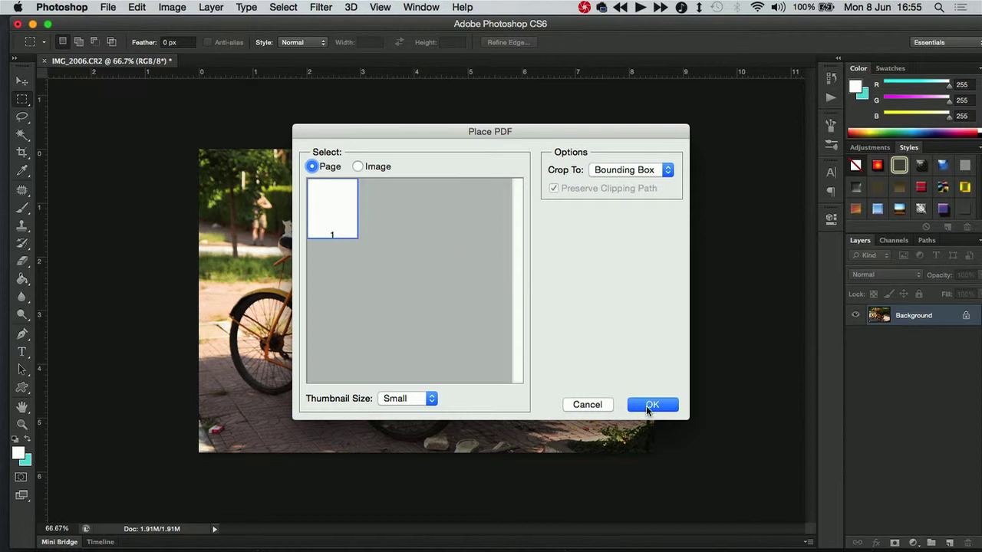
click(651, 404)
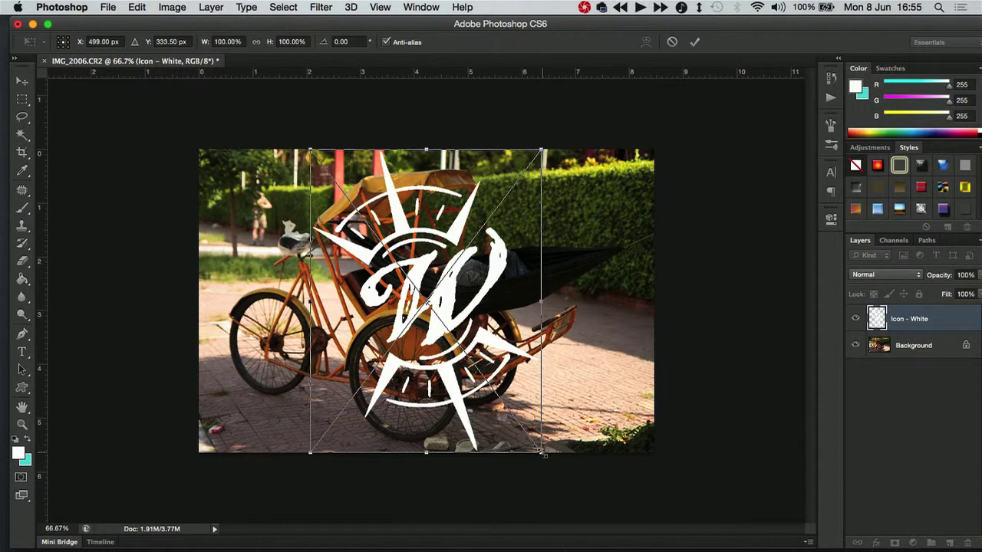
Scale the placed logo to about 17% and position it near the photo's lower-left corner, at about X 106, Y 586 px.
drag(543, 453, 363, 221)
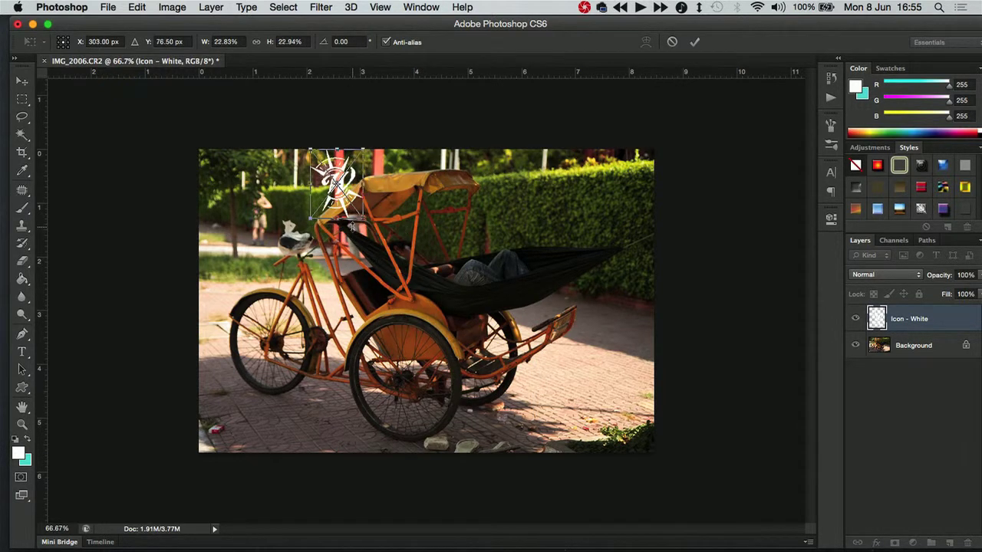
drag(357, 175, 262, 425)
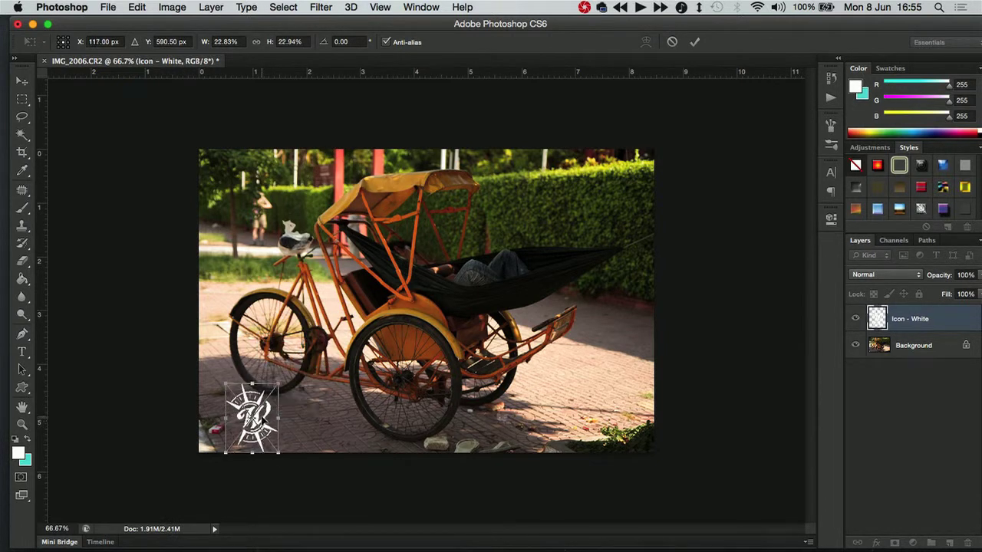
drag(278, 385, 263, 400)
drag(251, 447, 252, 435)
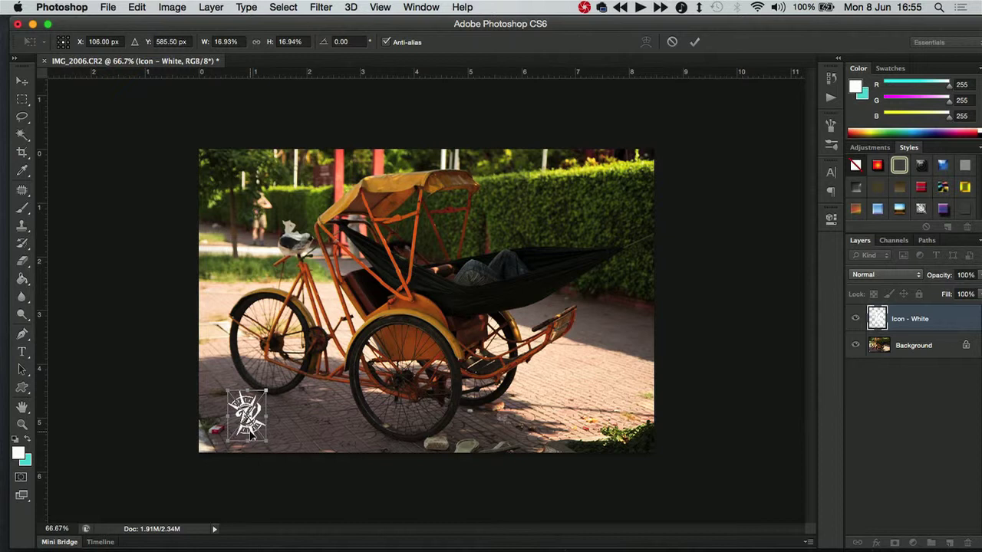
key(Return)
key(m)
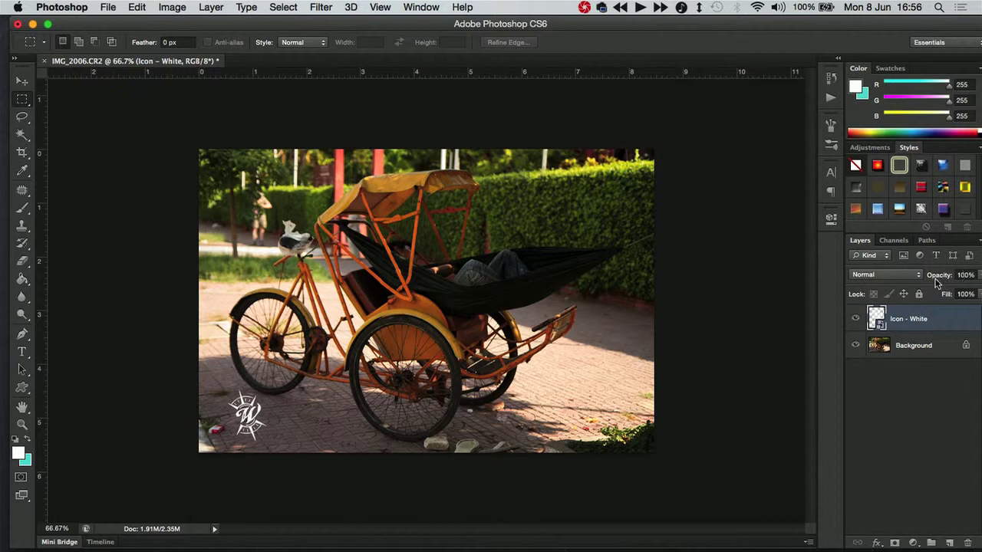
Apply a black (000000) Color Overlay to the Icon - White layer.
right_click(914, 320)
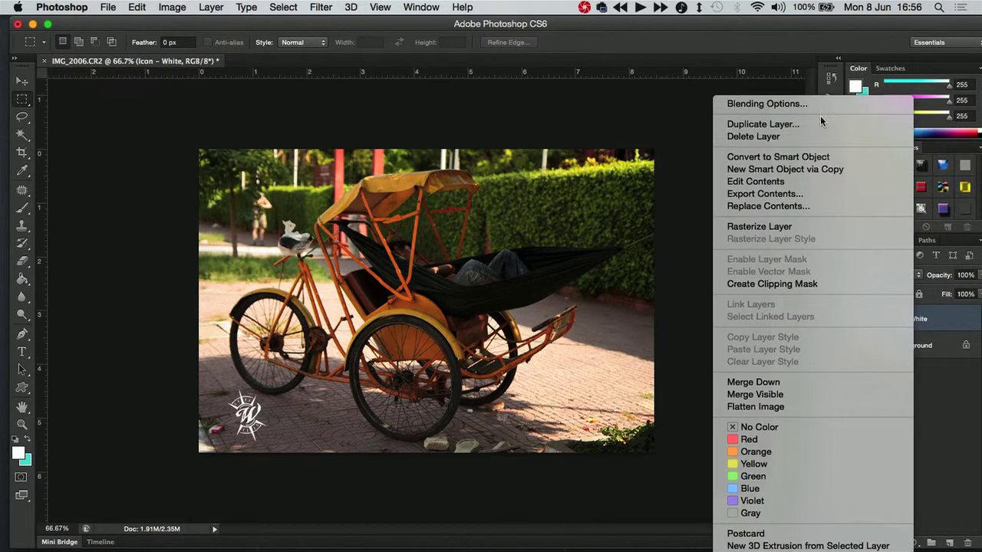
click(767, 103)
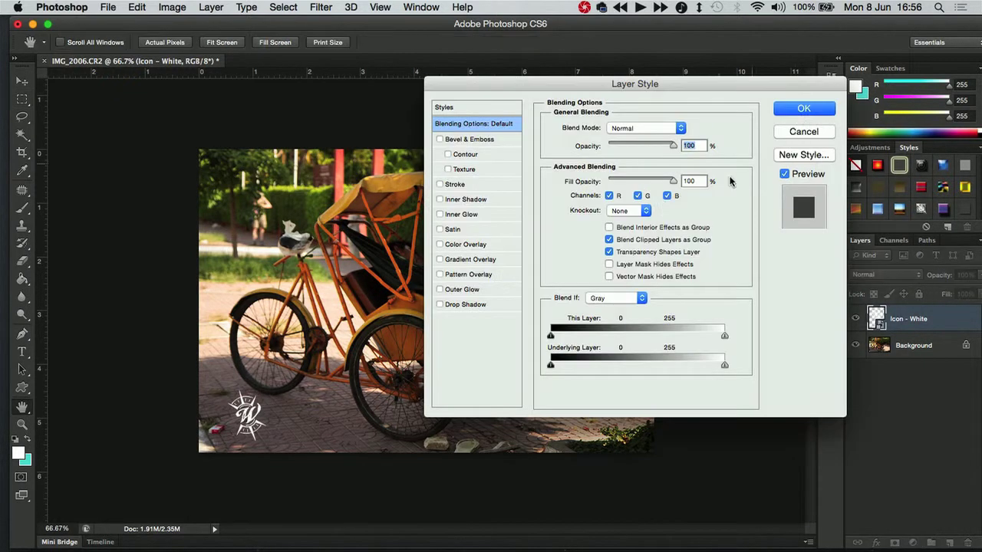
click(480, 246)
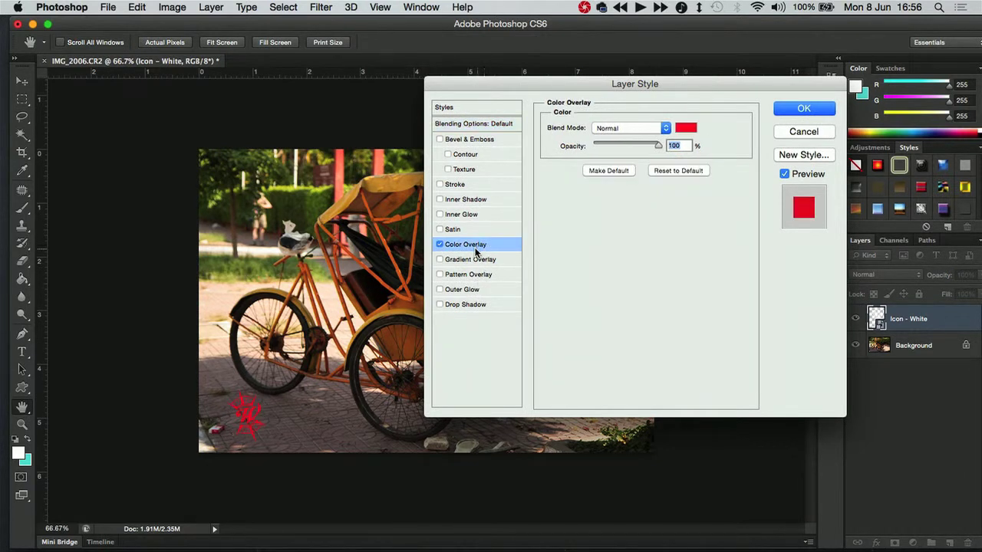
click(685, 129)
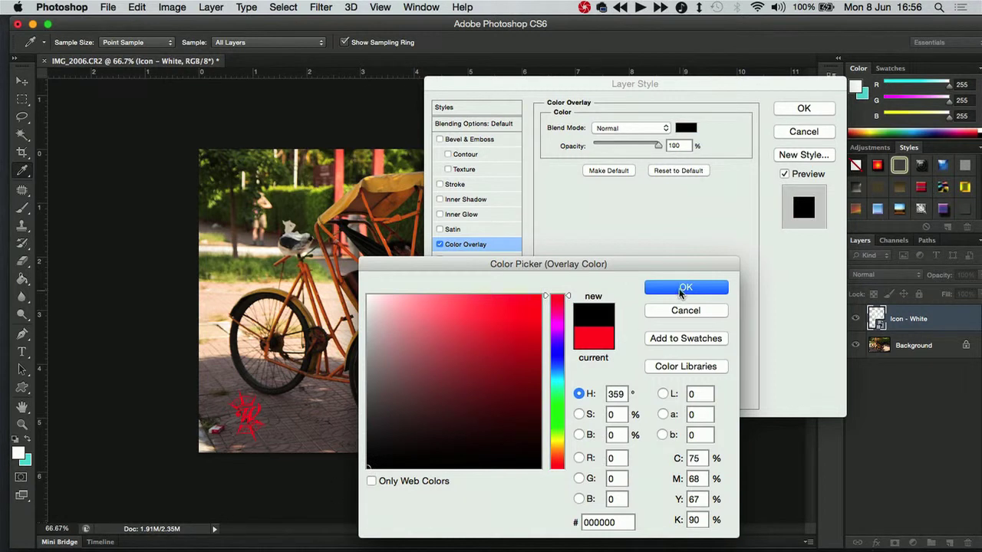
click(686, 287)
click(801, 109)
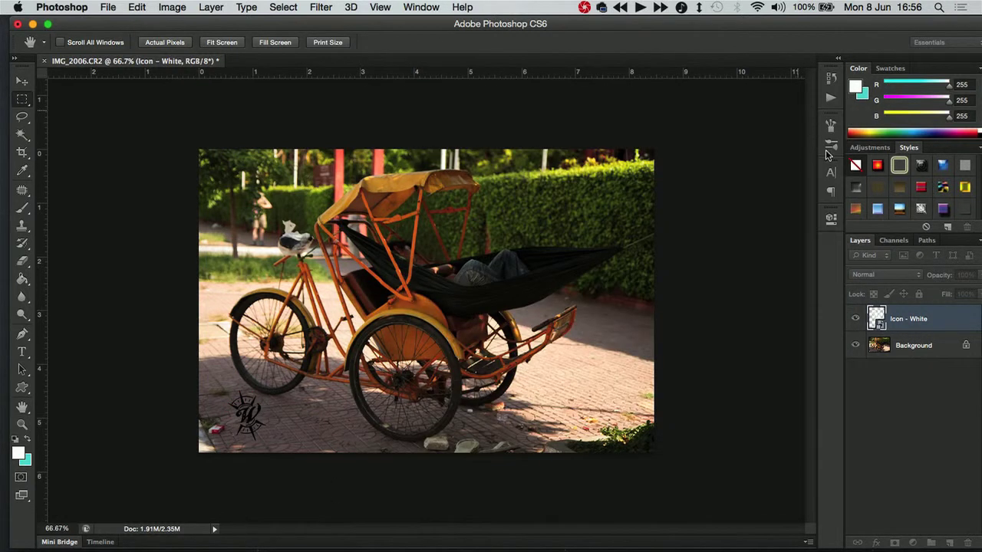
Set the Icon - White layer's opacity to 46% and deselect the layer.
drag(976, 275, 936, 287)
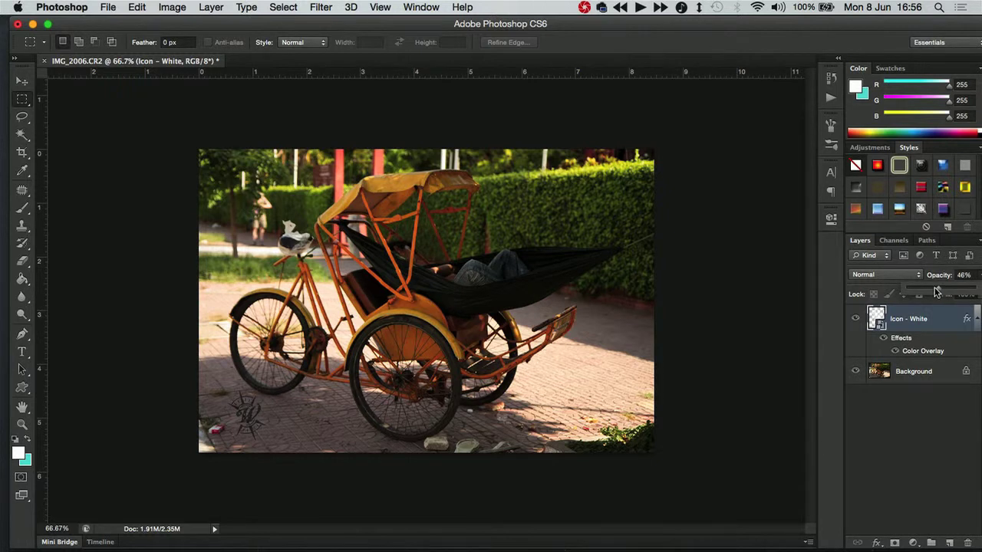
click(907, 490)
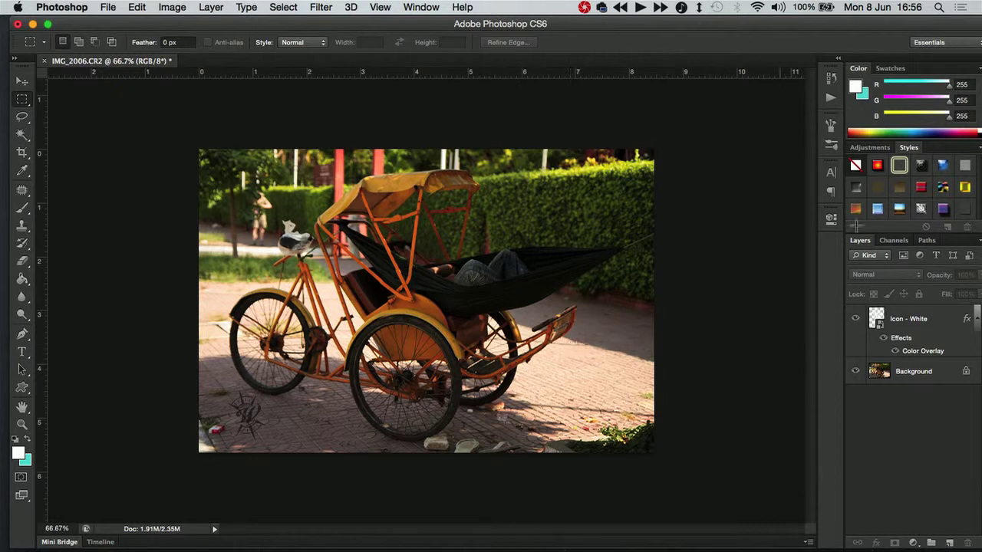
Review the recorded steps of Action Resize Land, including the Image Size settings, and stop recording the action.
click(840, 63)
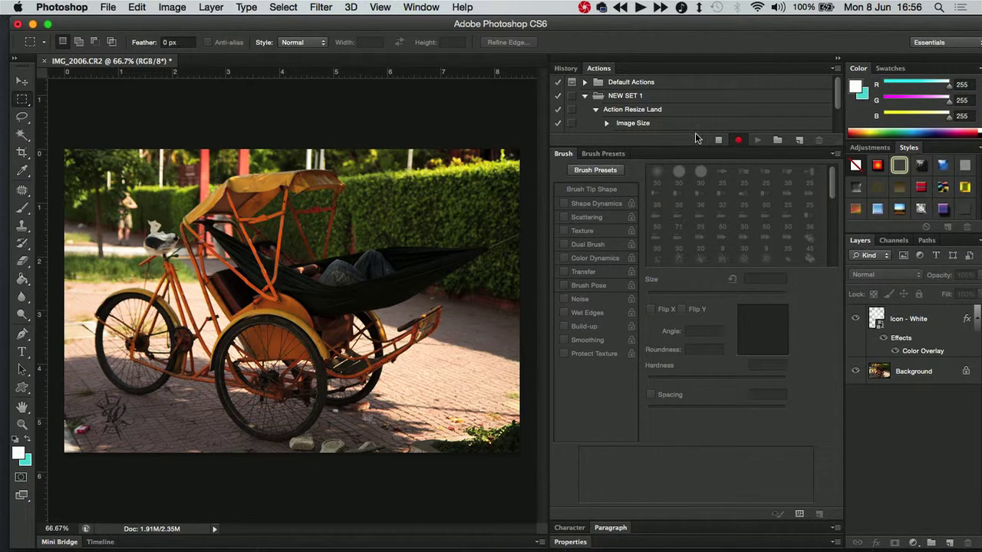
click(837, 58)
click(831, 78)
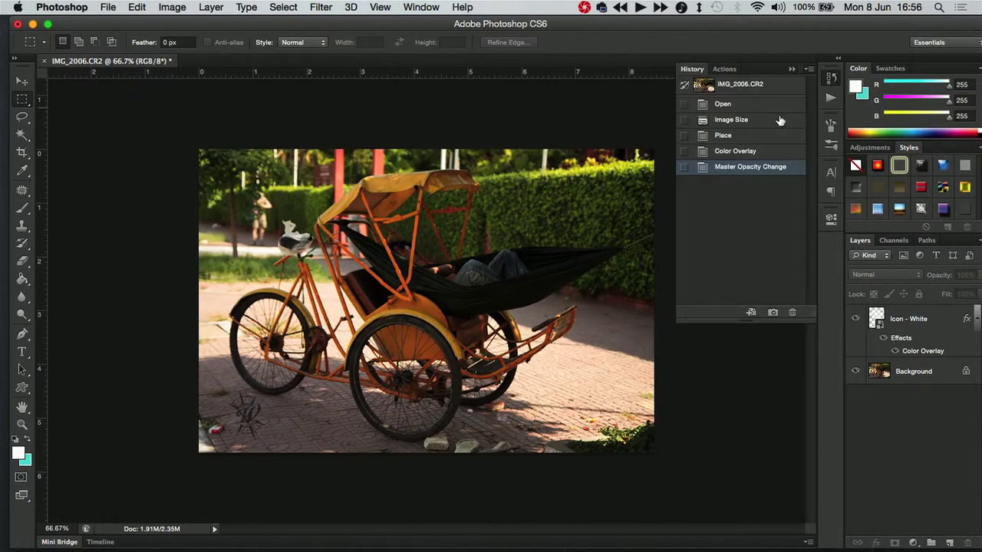
click(728, 69)
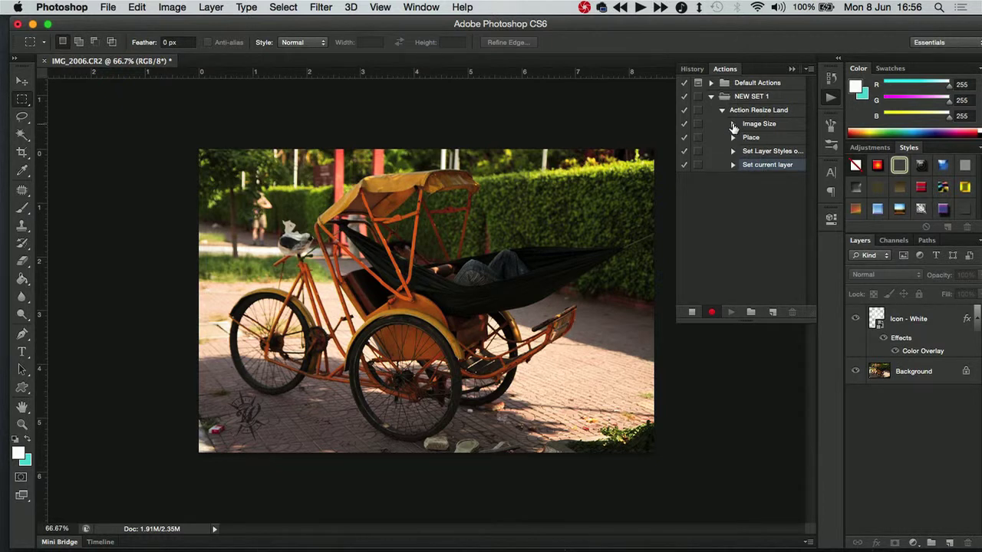
click(732, 125)
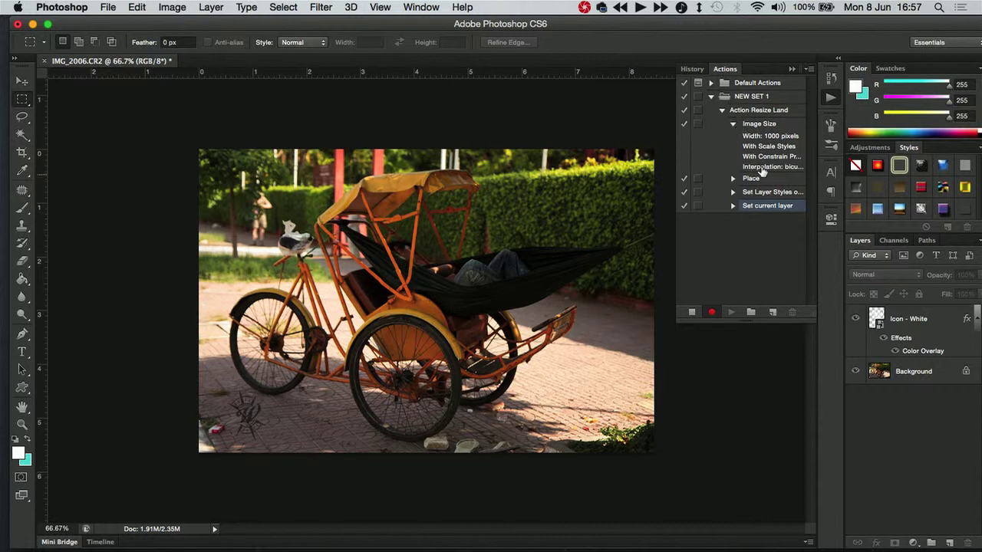
click(760, 126)
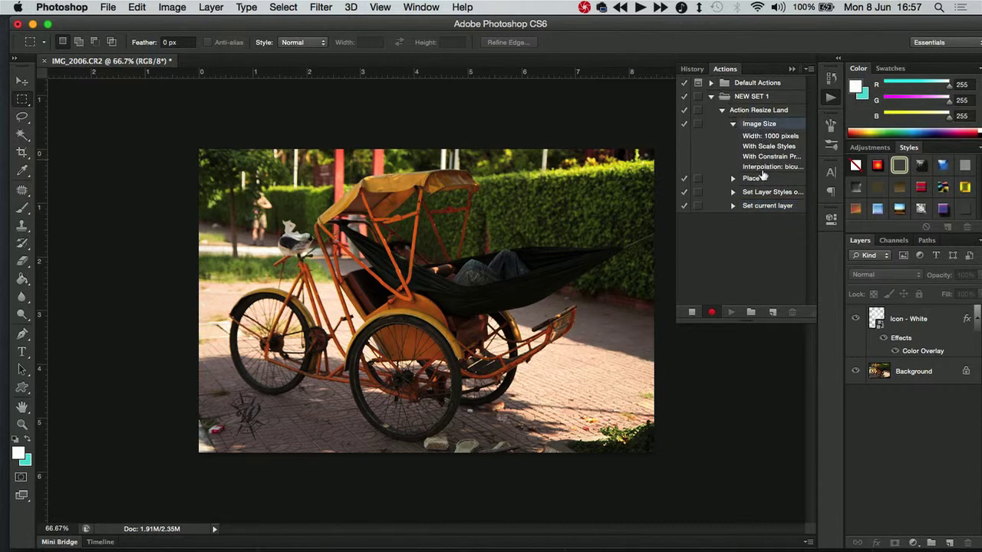
click(733, 124)
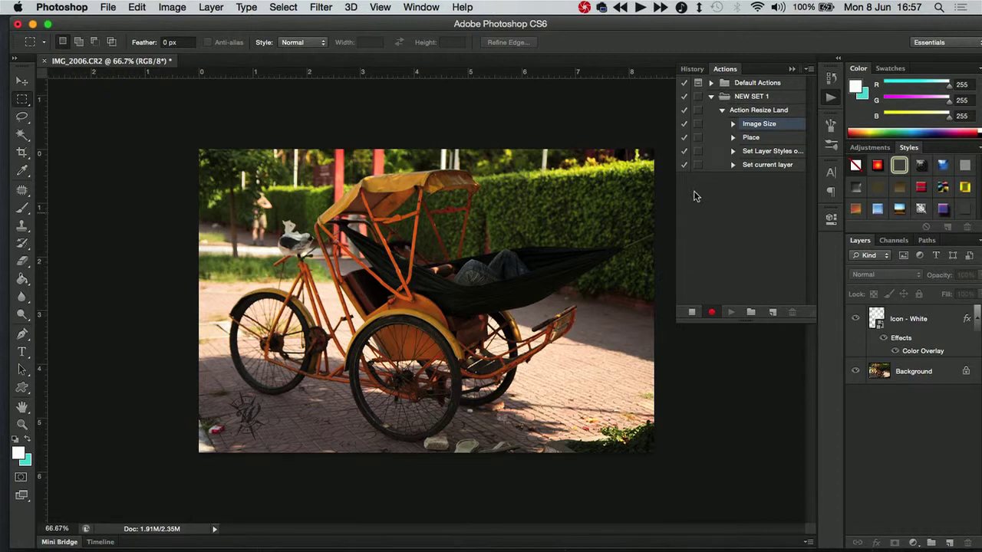
click(692, 313)
click(790, 69)
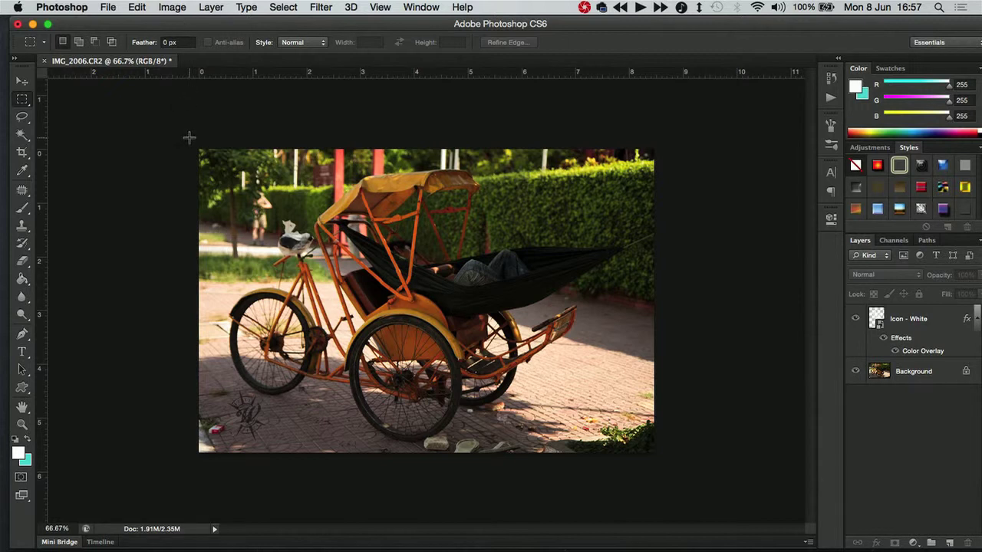
Start the Image Processor script and choose the Images folder as the source of the photos to process.
click(107, 9)
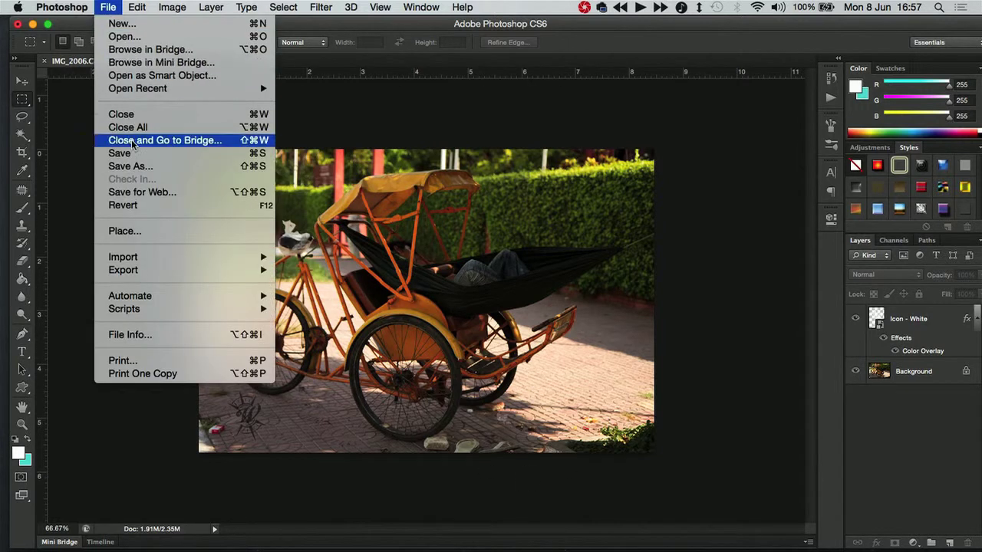
mouse_move(167, 313)
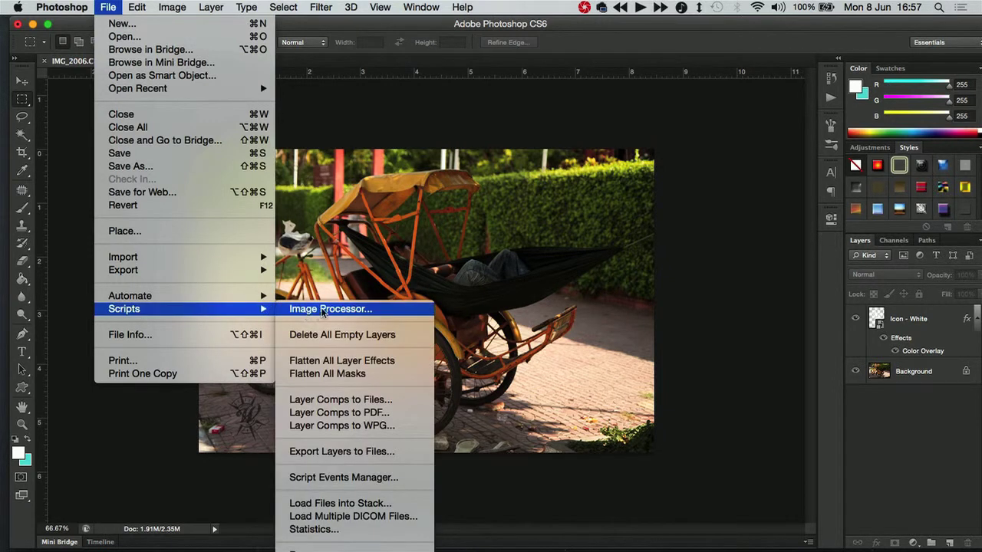
click(352, 309)
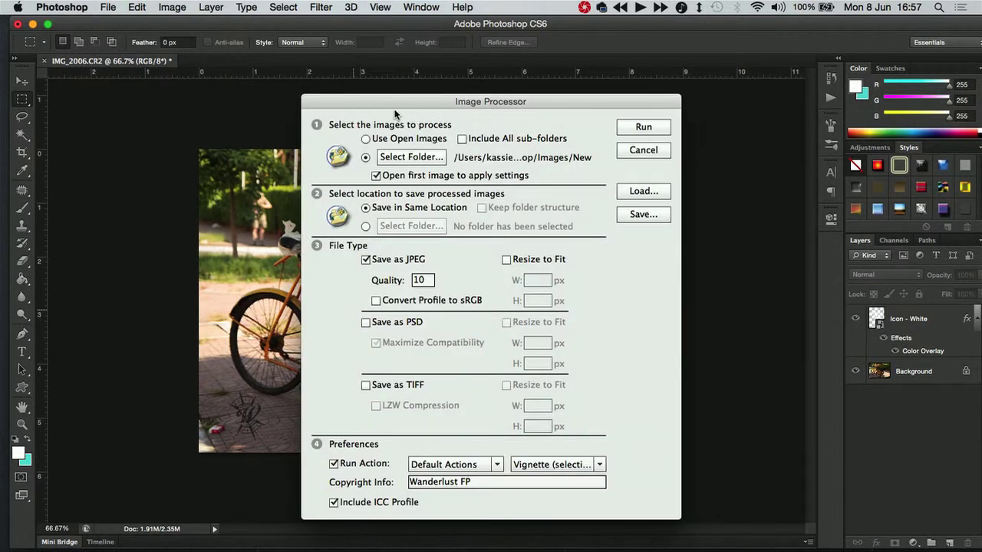
click(411, 159)
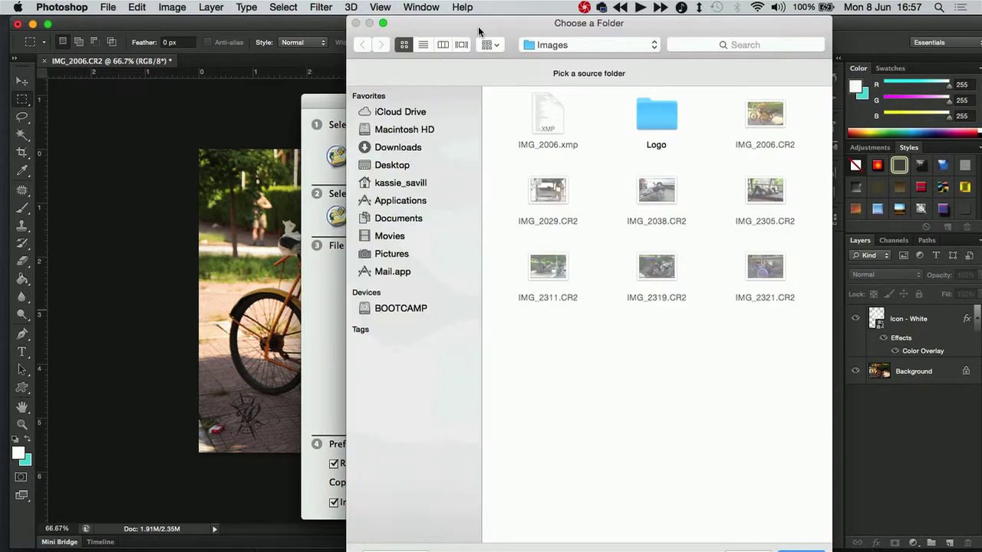
drag(478, 28, 410, 28)
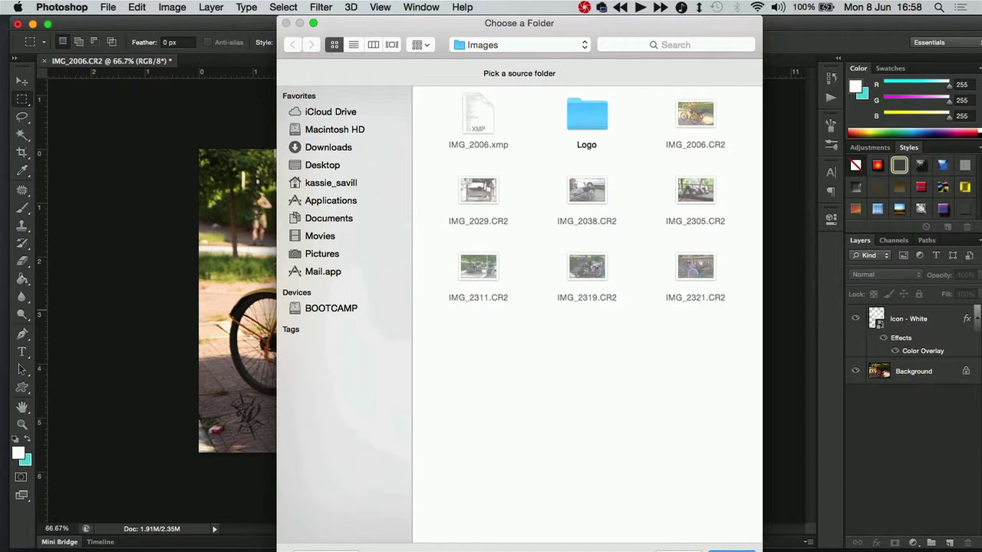
key(Return)
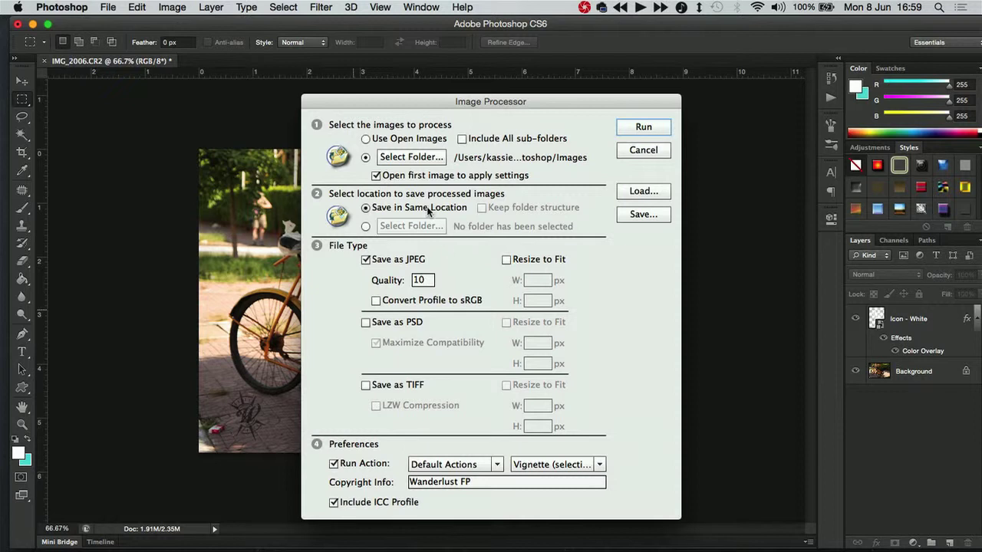
Set the JPEG quality to 10 and choose Action Resize Land from NEW SET 1 as the action to run.
double_click(419, 281)
text(10)
drag(430, 280, 415, 280)
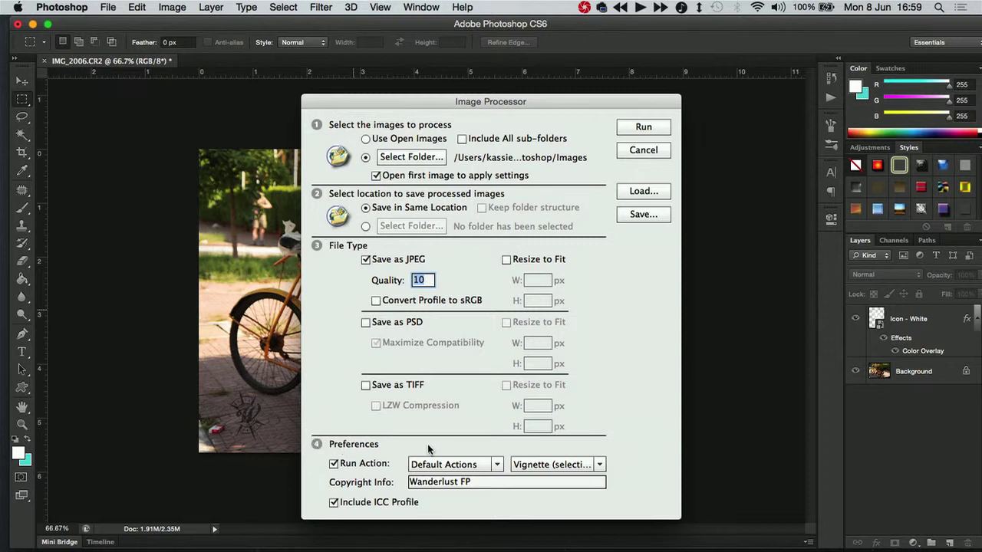
click(496, 465)
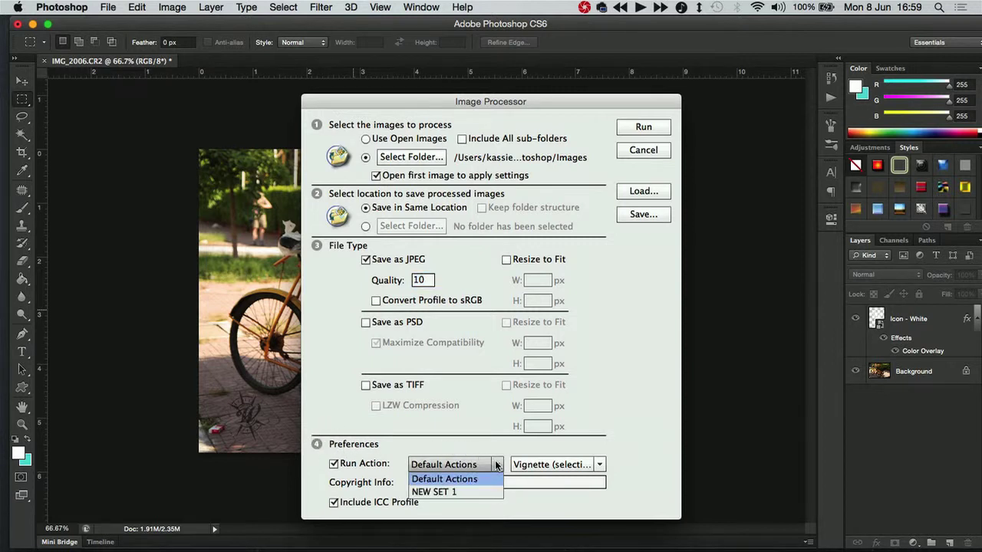
click(435, 495)
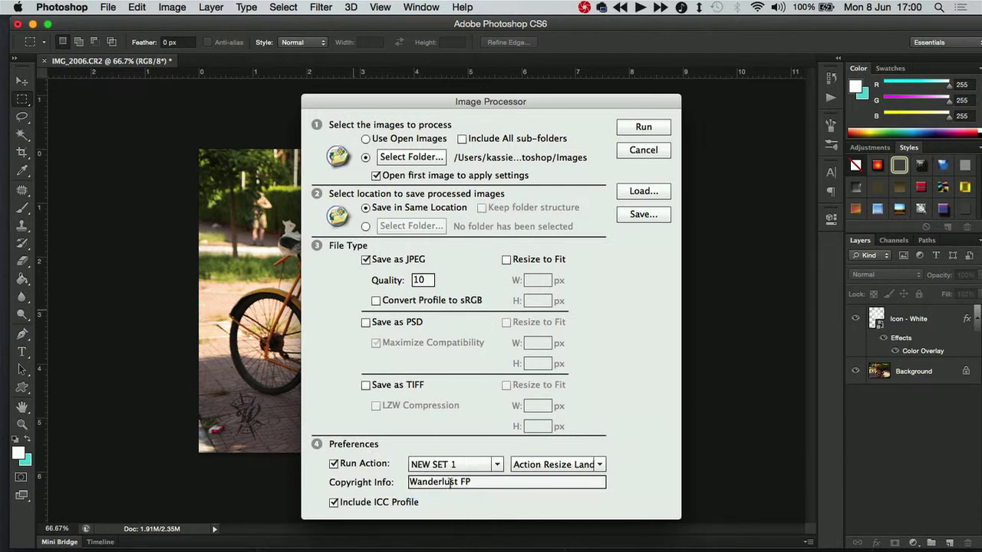
click(534, 468)
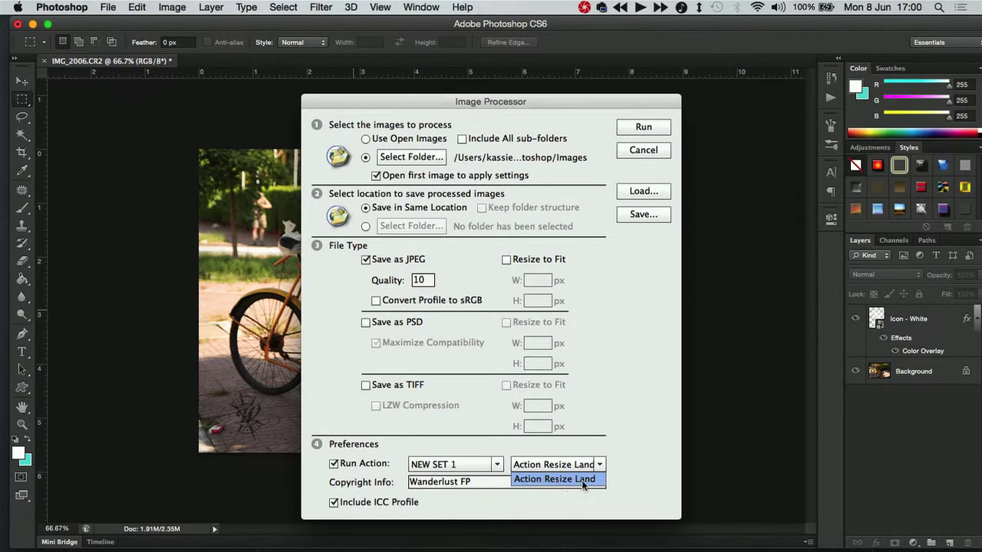
click(602, 483)
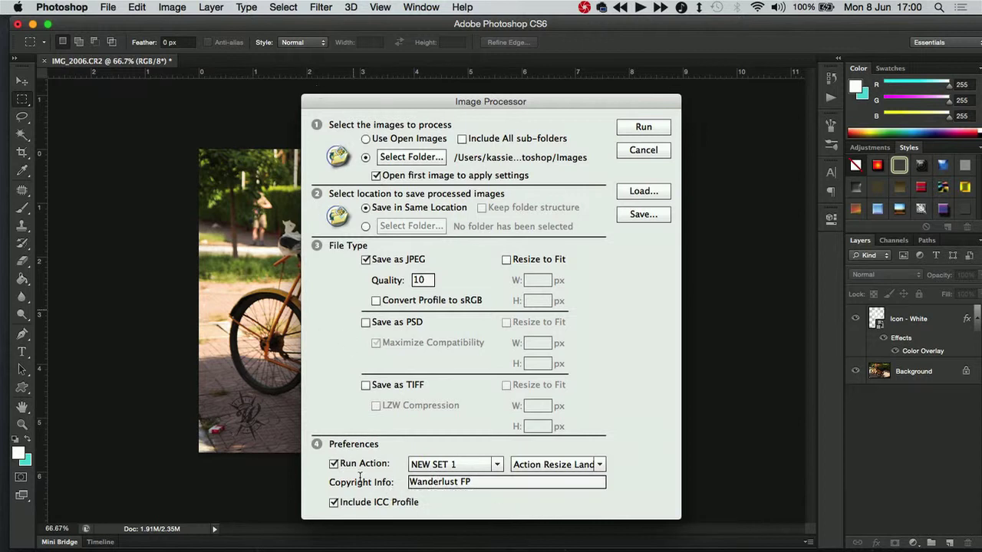
Run the batch, set the first photo's white balance to Tungsten in Camera Raw, and open the image to process the folder.
click(645, 127)
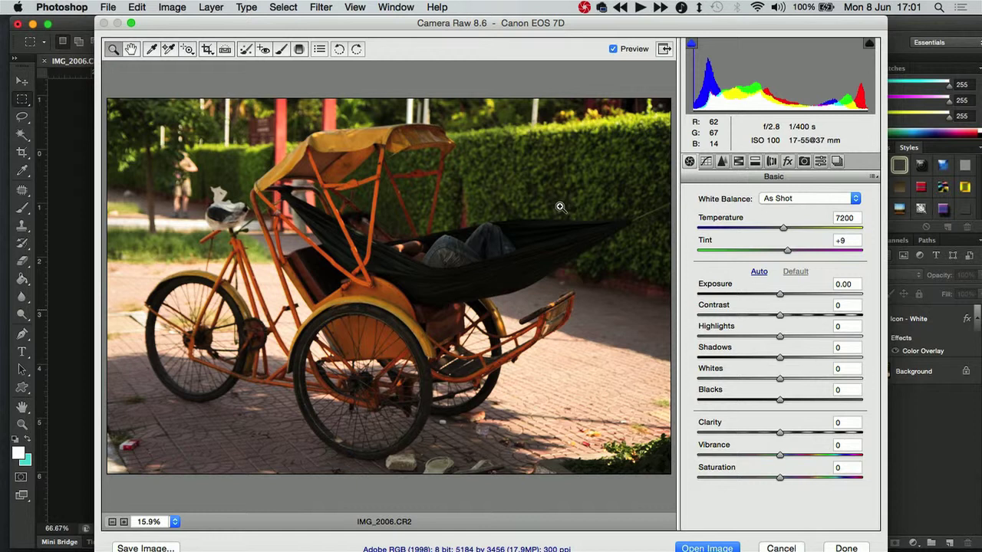
click(819, 192)
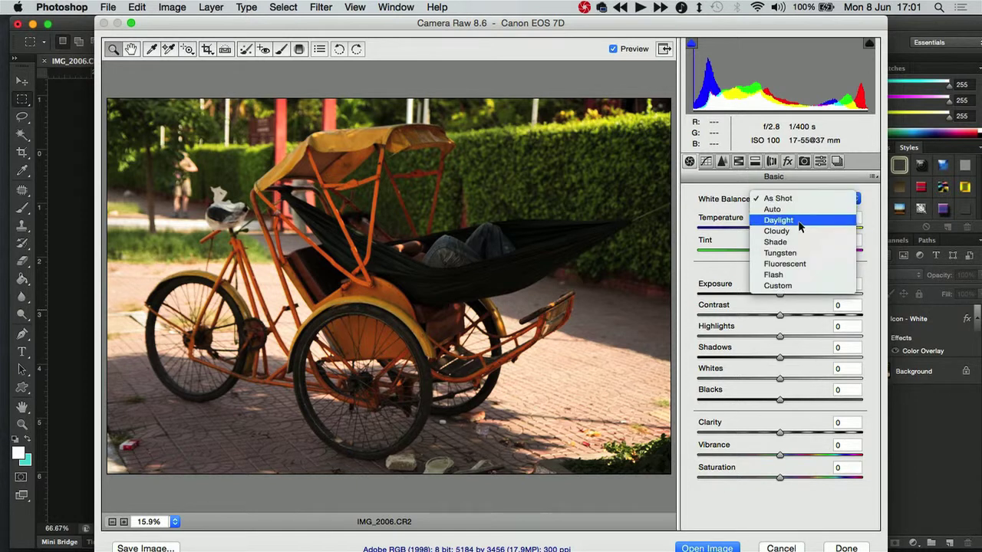
click(798, 221)
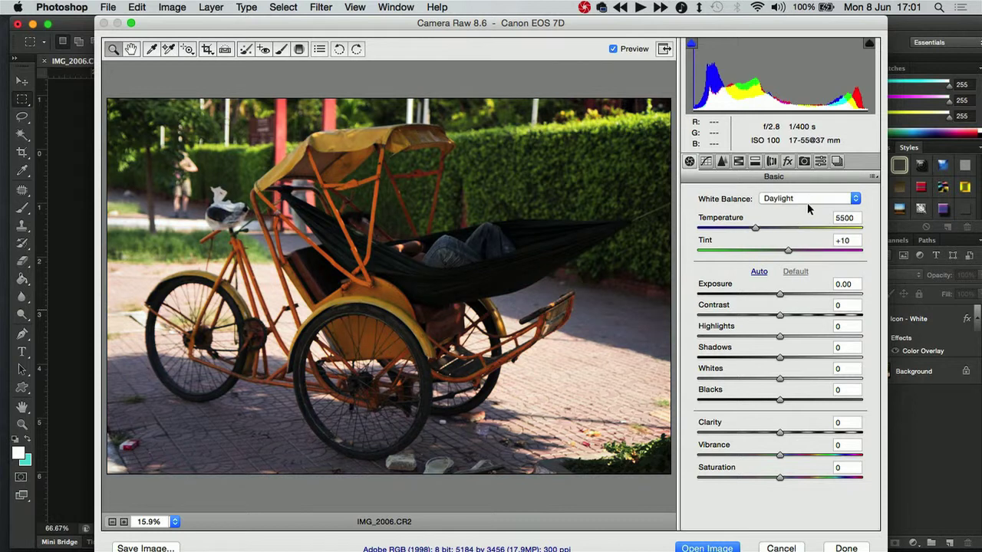
click(807, 199)
click(767, 232)
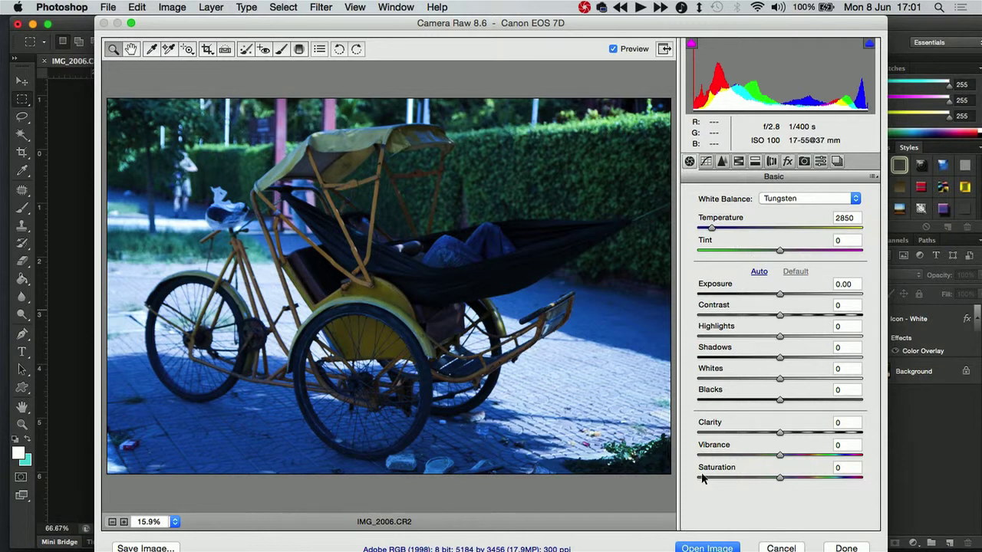
click(707, 548)
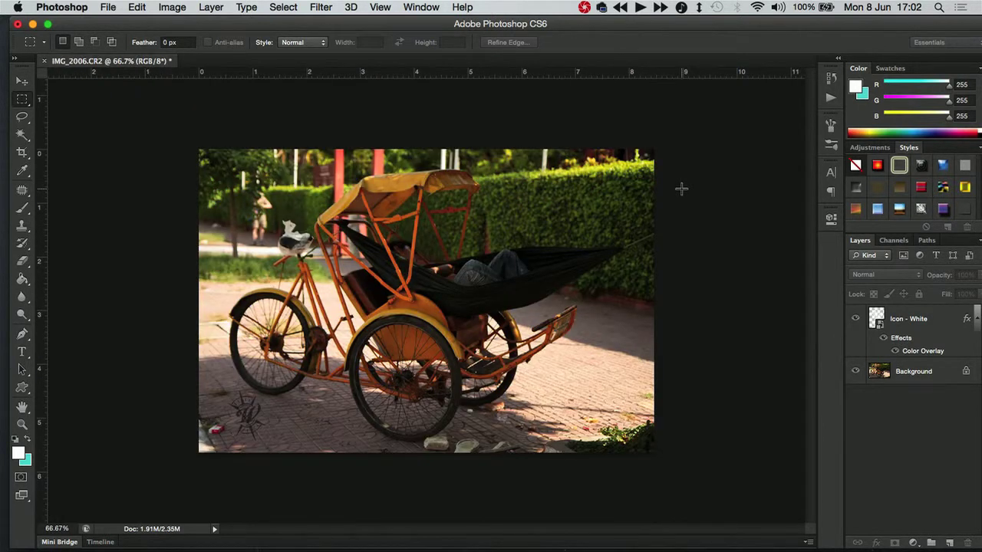
Switch to Finder, open the JPEG output folder, and check the file info of IMG_2006.jpg and IMG_2321.jpg for their dimensions.
key(ctrl+Left)
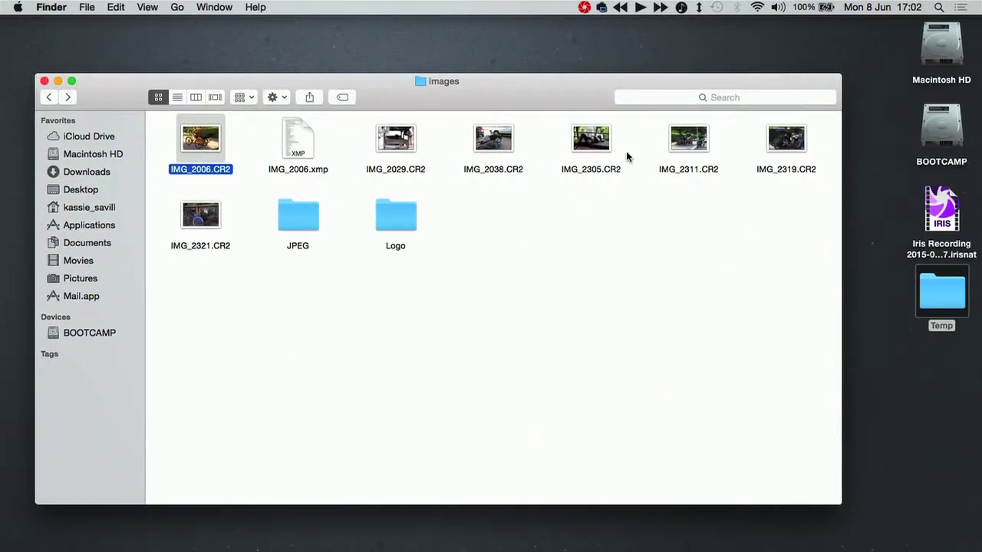
double_click(299, 220)
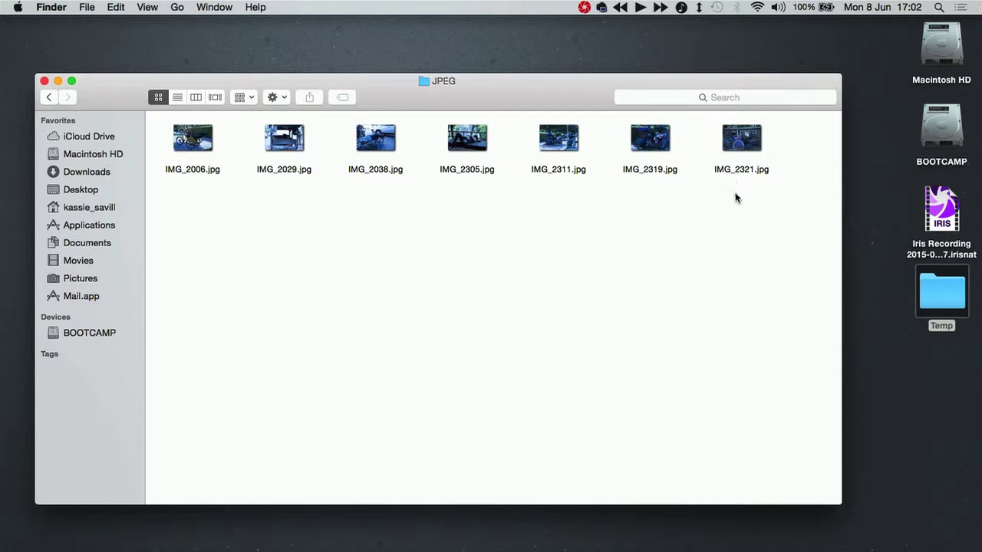
click(191, 168)
right_click(191, 175)
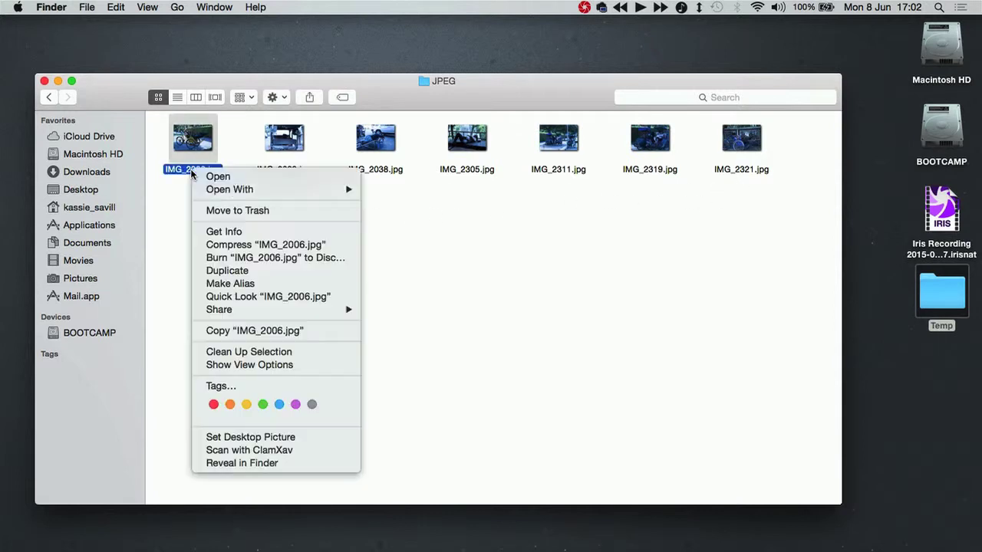
click(243, 231)
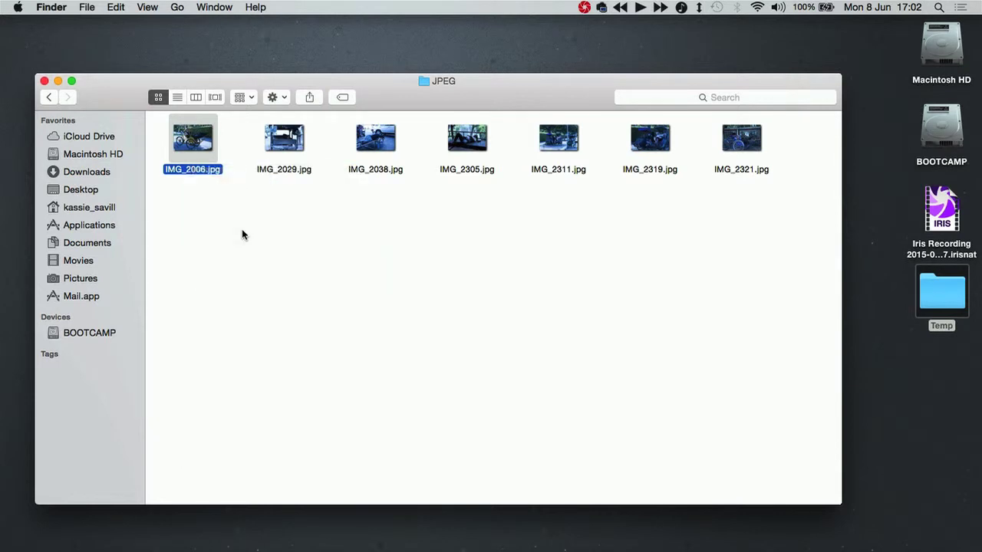
right_click(733, 169)
click(765, 230)
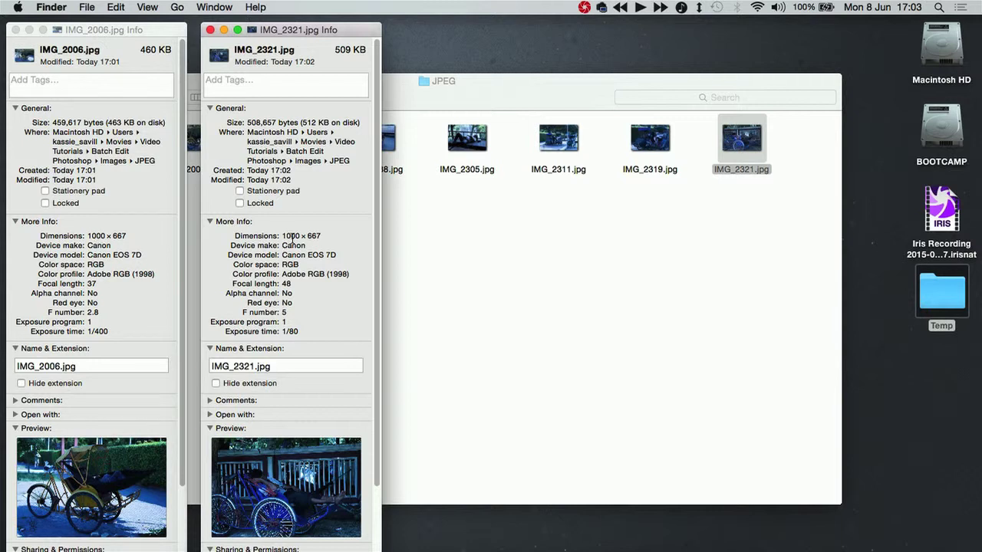
click(15, 30)
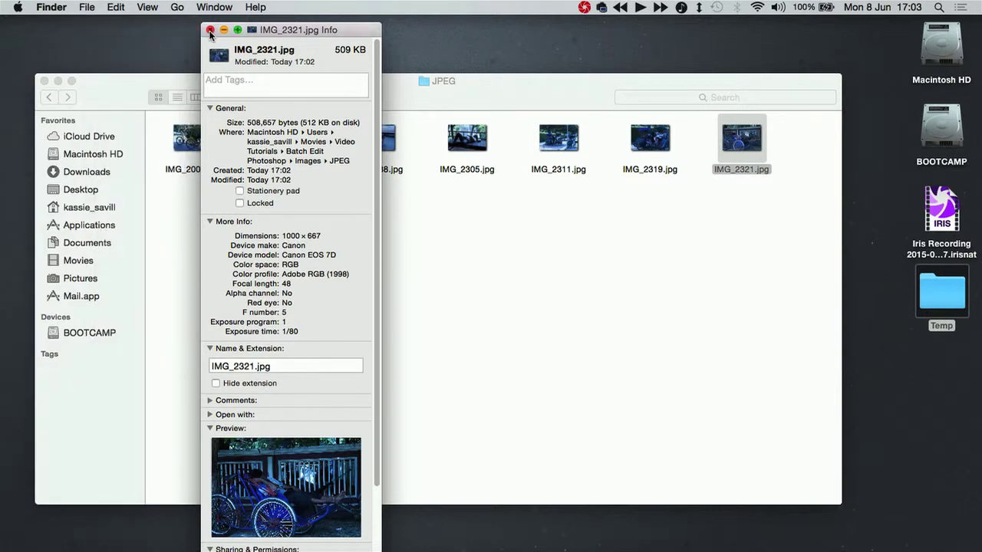
click(210, 30)
Preview IMG_2006.jpg, IMG_2305.jpg, IMG_2319.jpg and IMG_2321.jpg to examine the white balance and the logo watermark.
click(206, 170)
key(space)
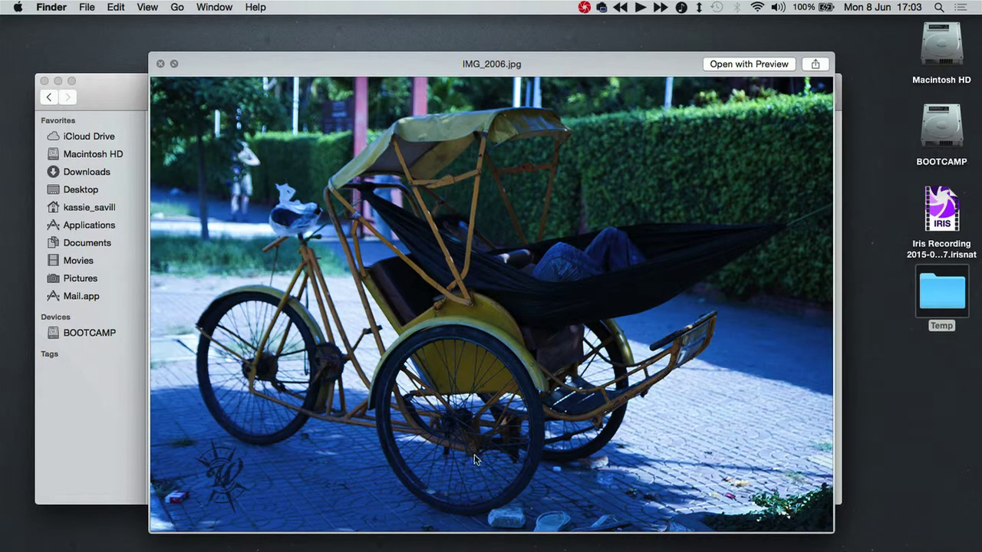
click(159, 64)
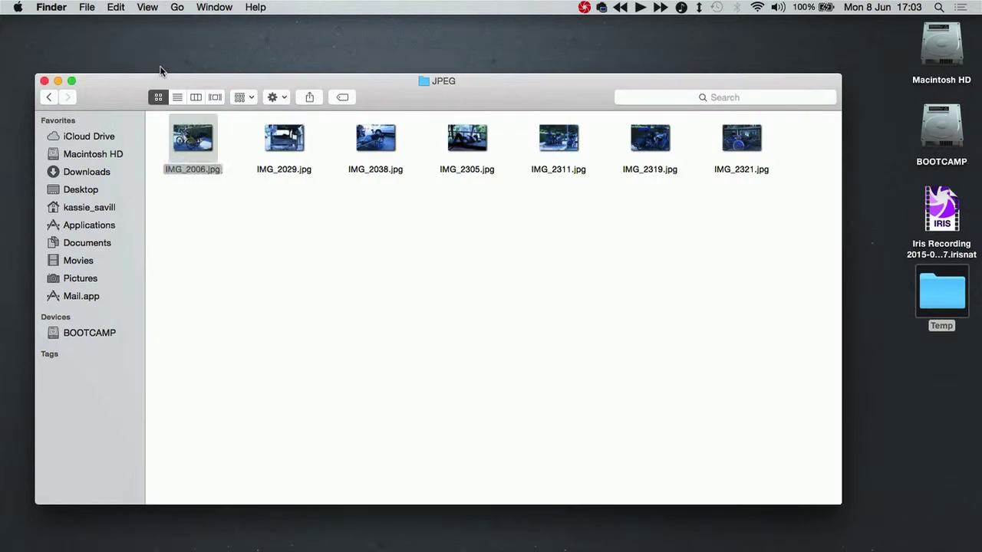
click(487, 172)
key(space)
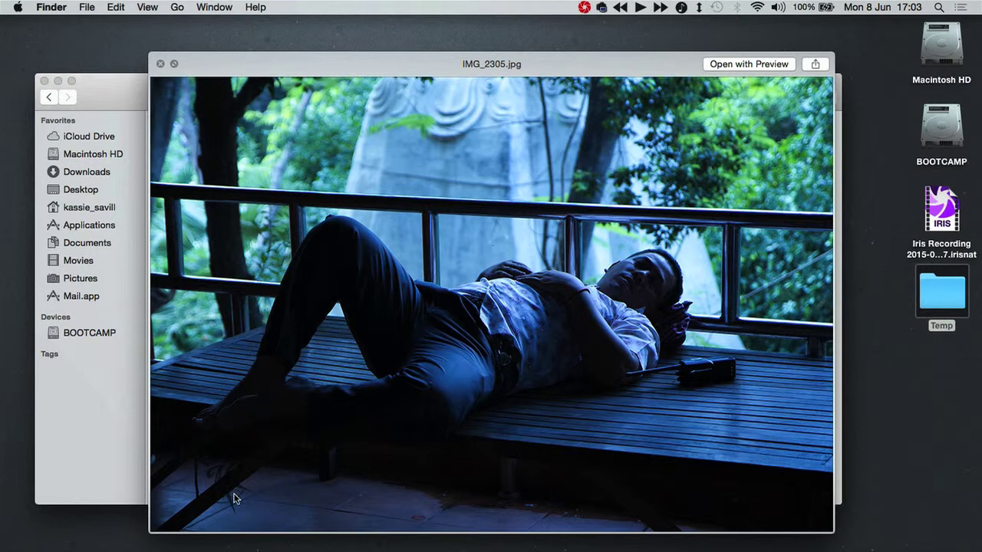
key(space)
click(653, 168)
key(space)
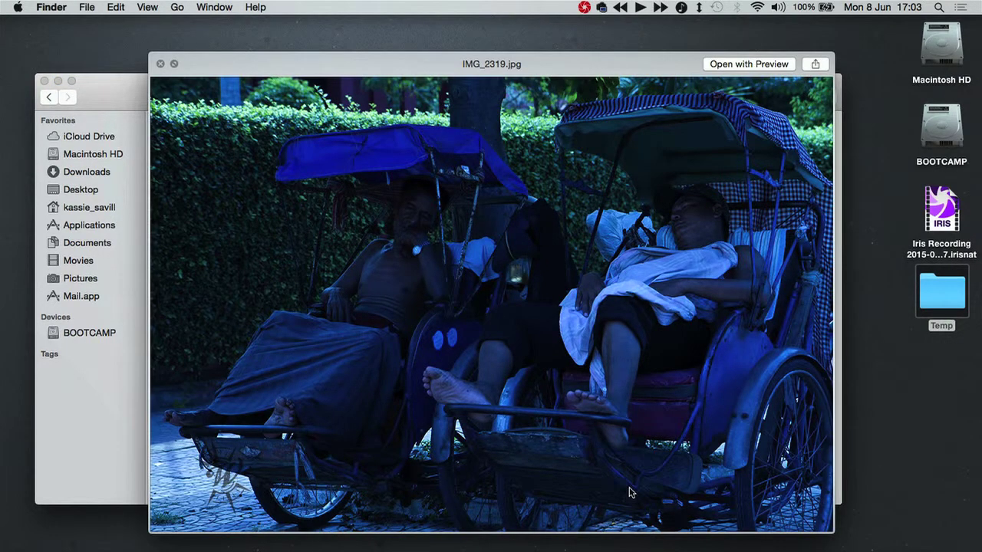
key(space)
click(752, 169)
key(space)
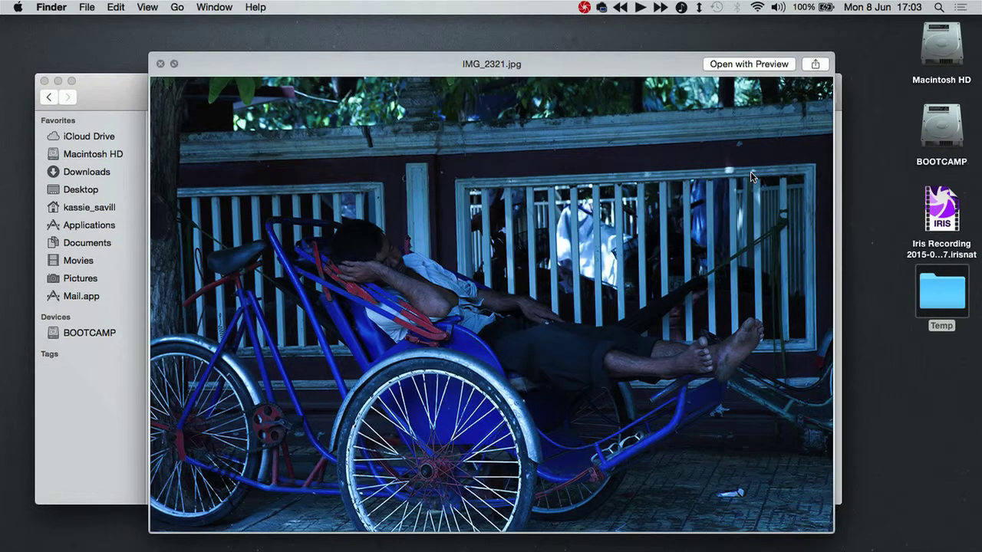
key(space)
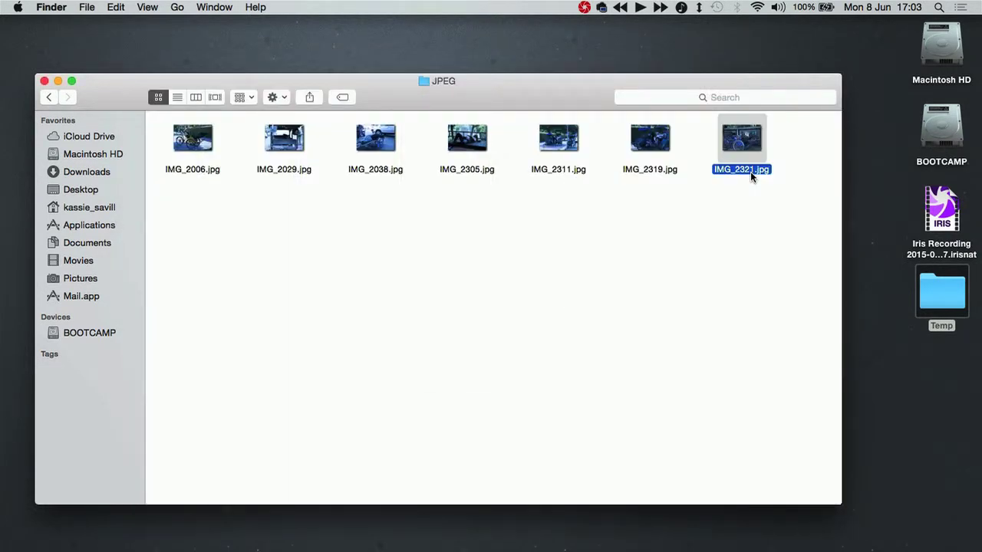